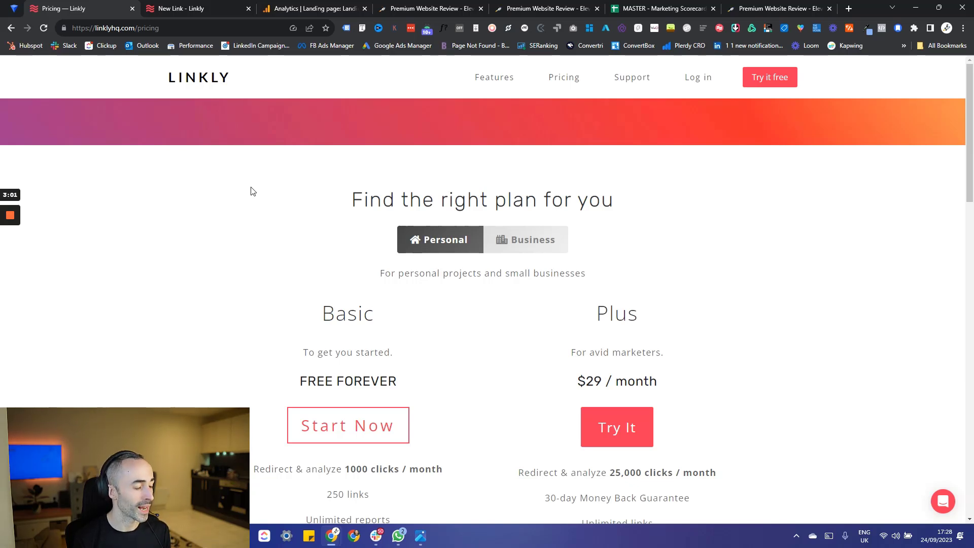
- Examine the Linkly personal plans and compare the headlines of the browsers and seo-review landing pages
scroll(363, 398, down, 2)
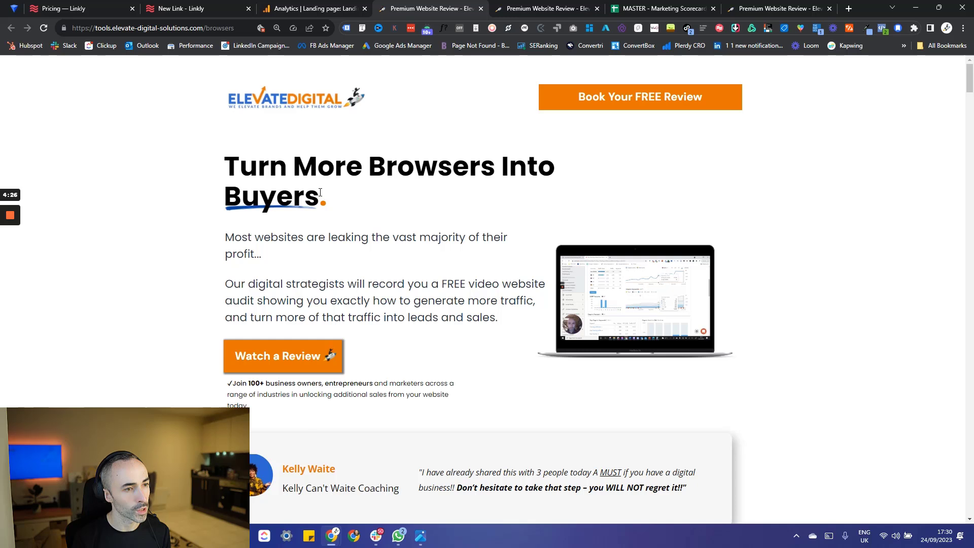
drag(224, 167, 319, 206)
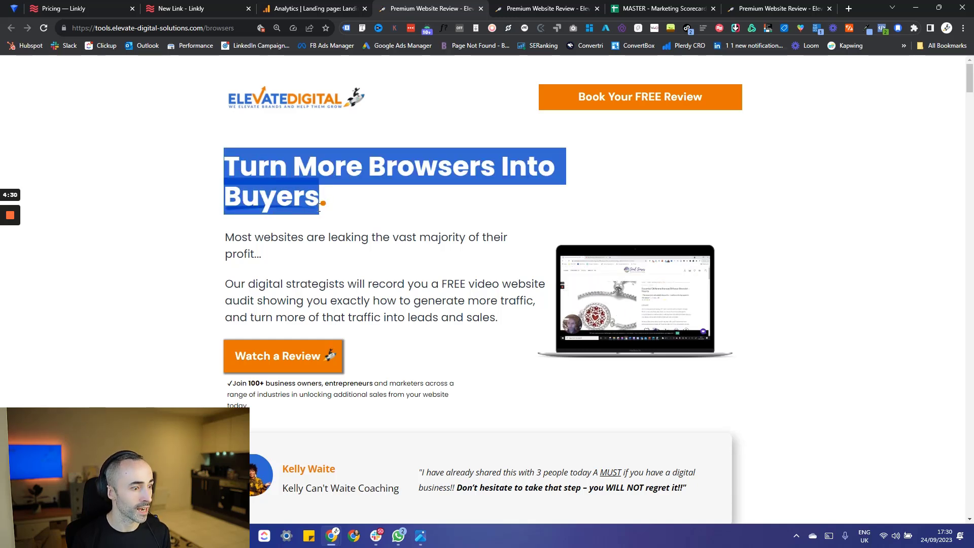
click(369, 226)
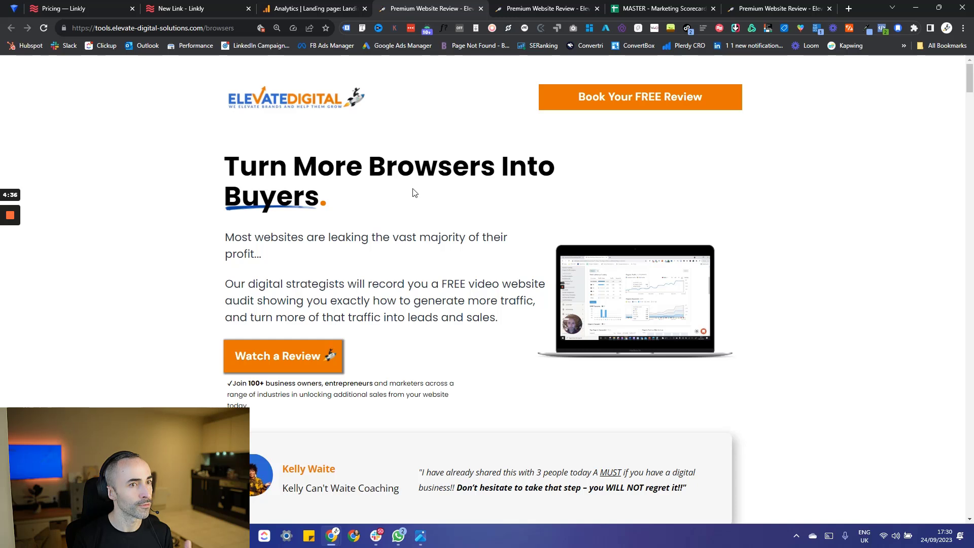
click(544, 9)
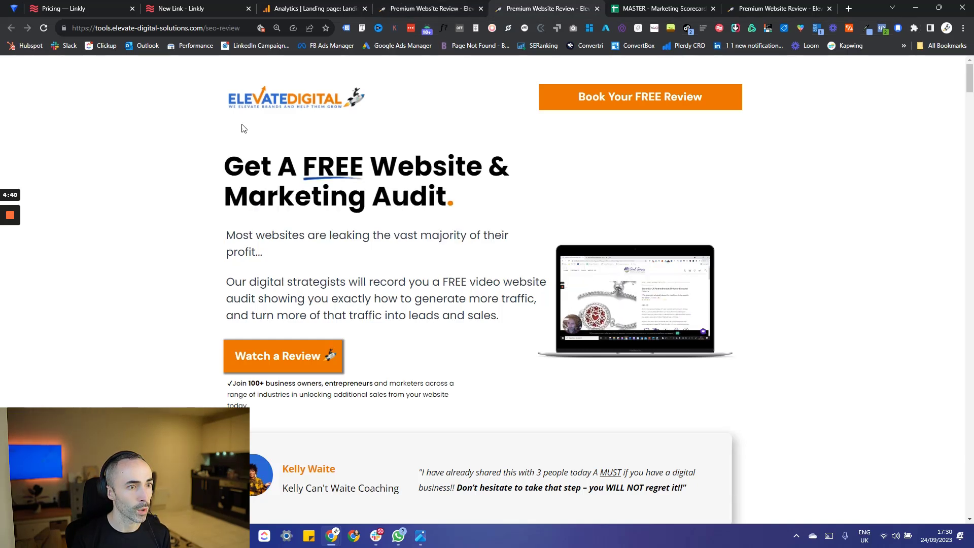
click(442, 14)
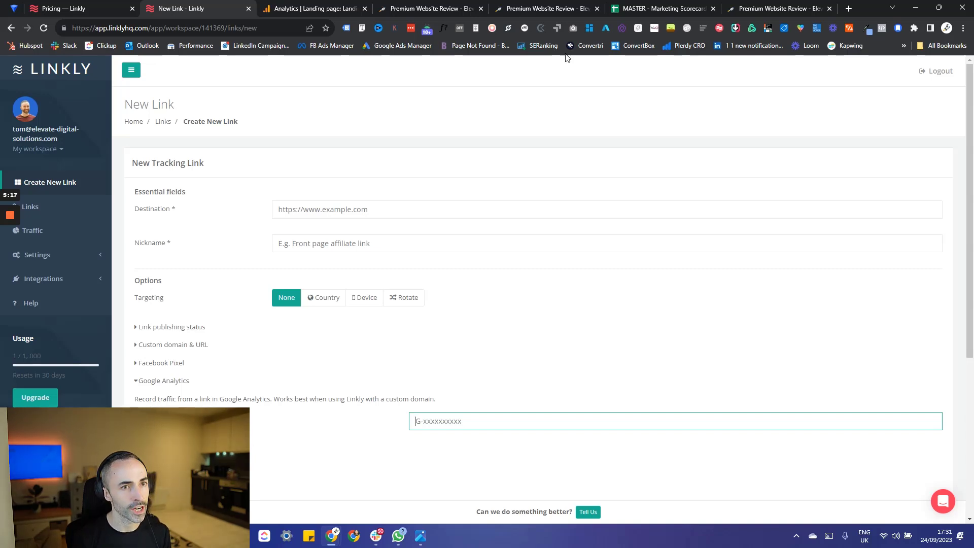
click(545, 9)
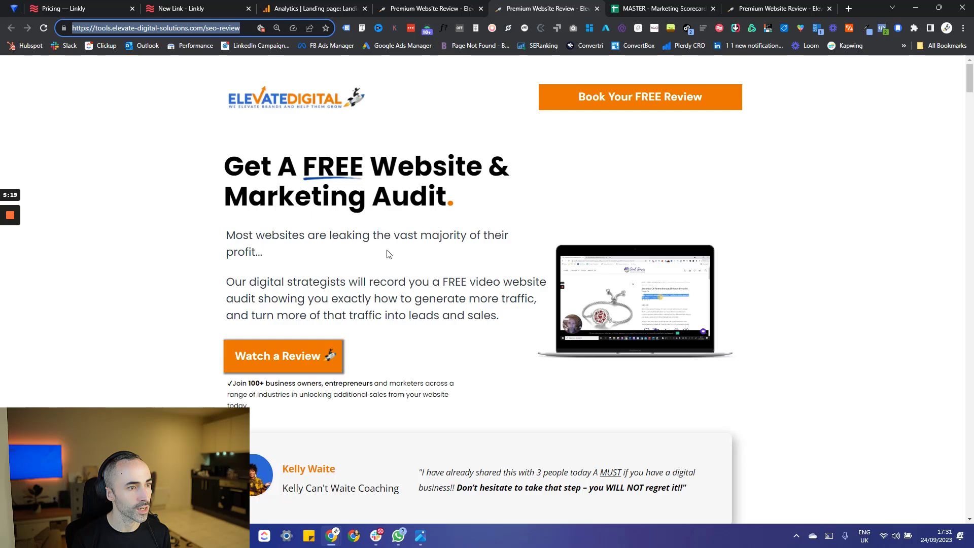
click(65, 8)
click(181, 8)
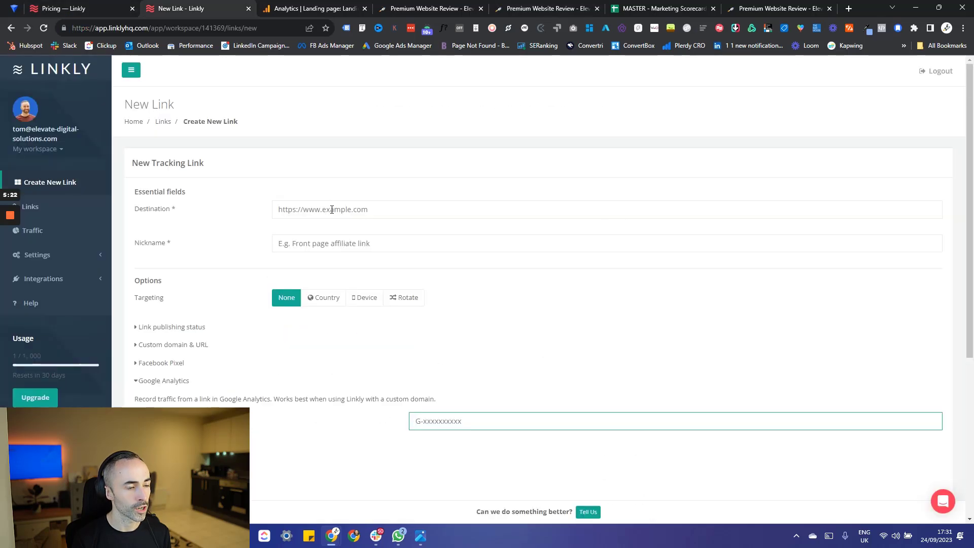
click(332, 210)
text(https://tools.elevate-digital-solutions.com/seo-review)
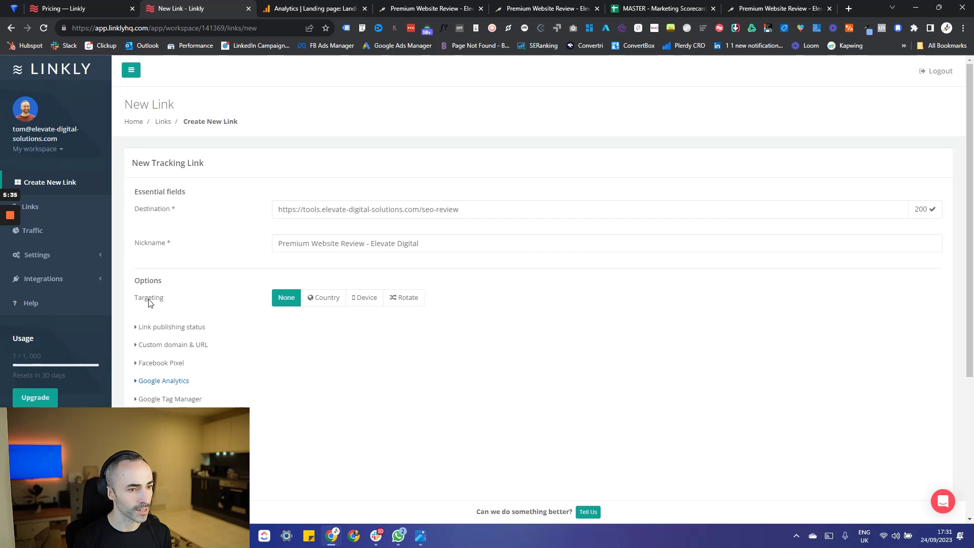
click(398, 298)
click(423, 5)
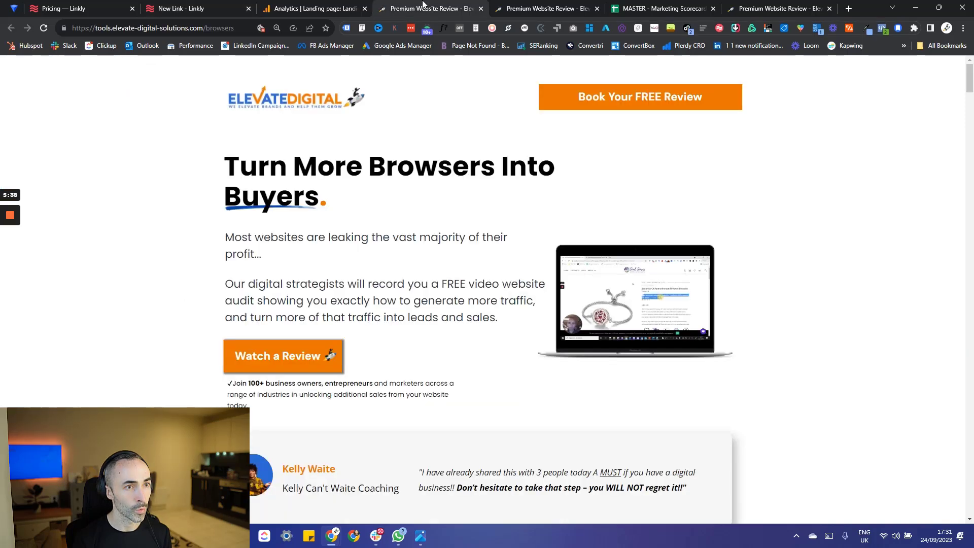
click(163, 28)
key(ctrl+c)
click(181, 9)
click(383, 366)
key(ctrl+v)
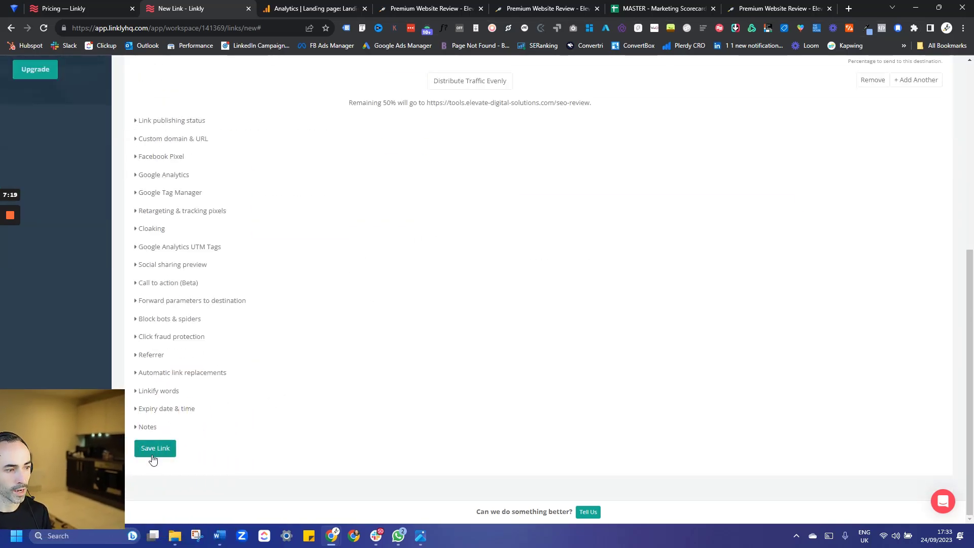
click(159, 451)
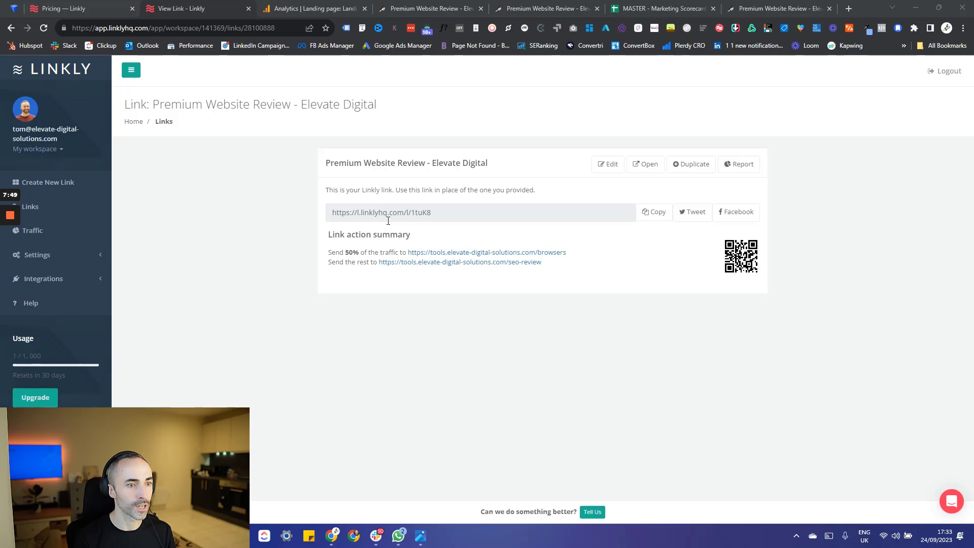
- Test the copied tracking link in a new browser tab and examine its clicks in Linkly's traffic report
click(654, 214)
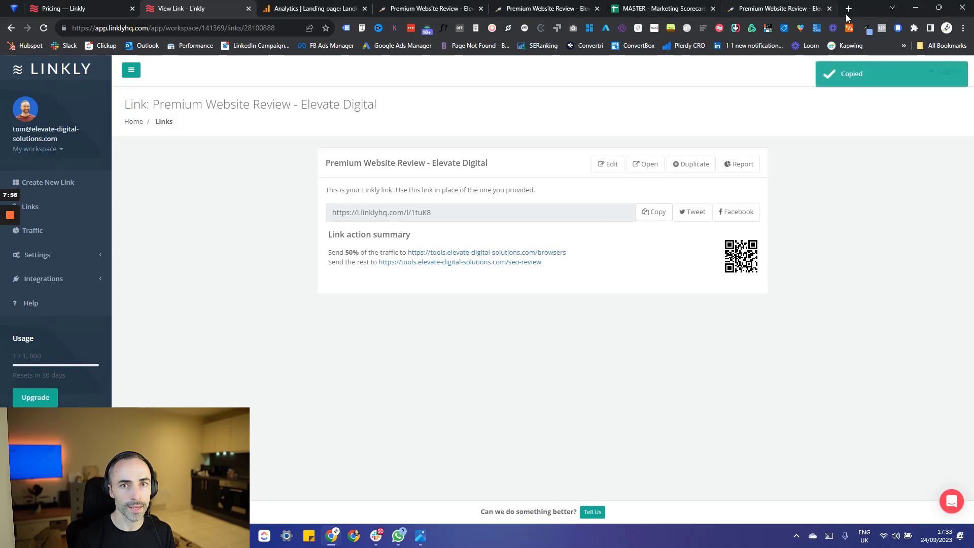
click(848, 9)
key(ctrl+v)
key(Return)
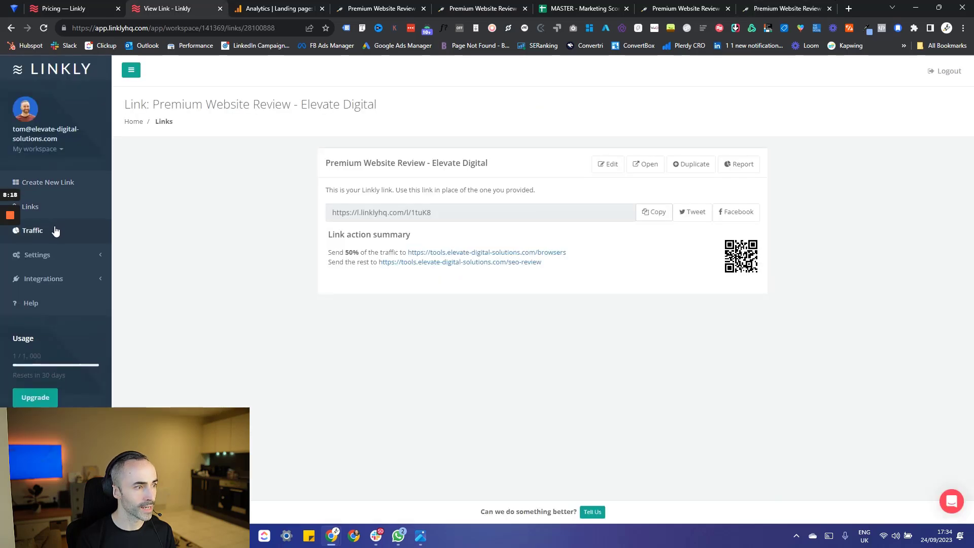
click(55, 232)
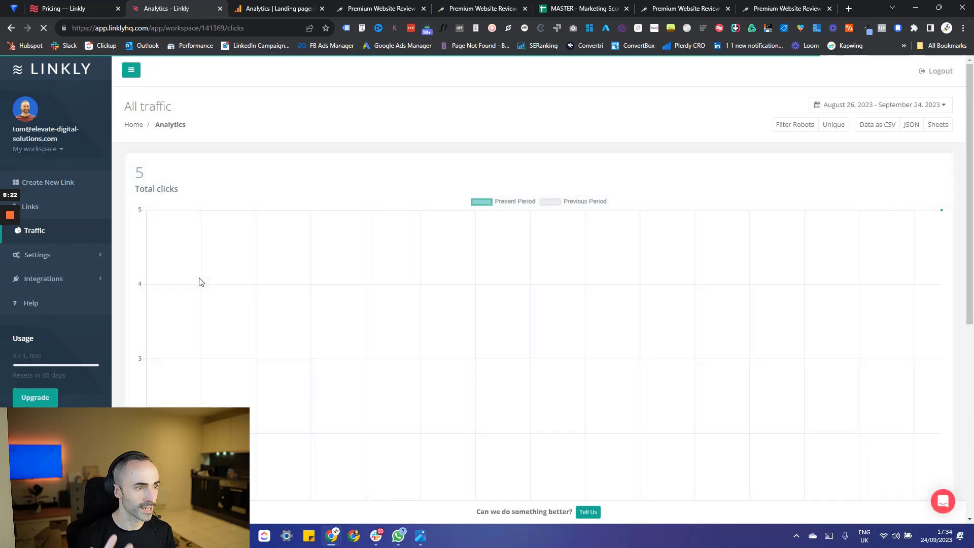
scroll(301, 318, down, 5)
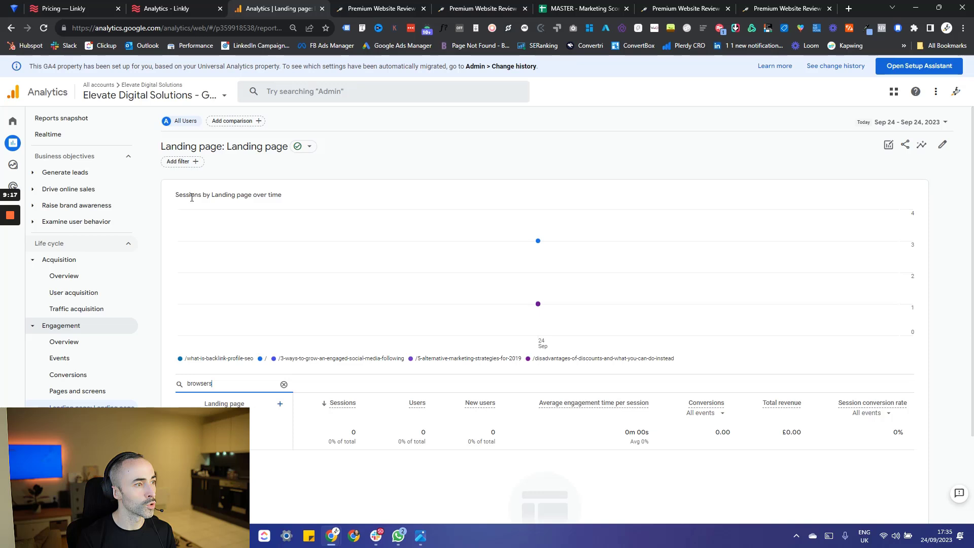
- Examine the Landing page report under Engagement in Google Analytics for Sep 1 - Sep 24, 2023
mouse_move(23, 155)
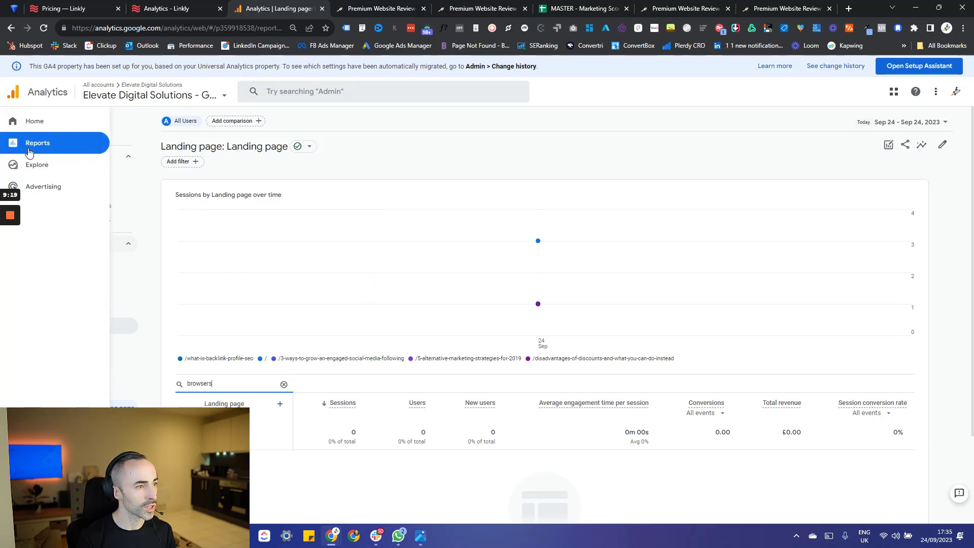
click(92, 244)
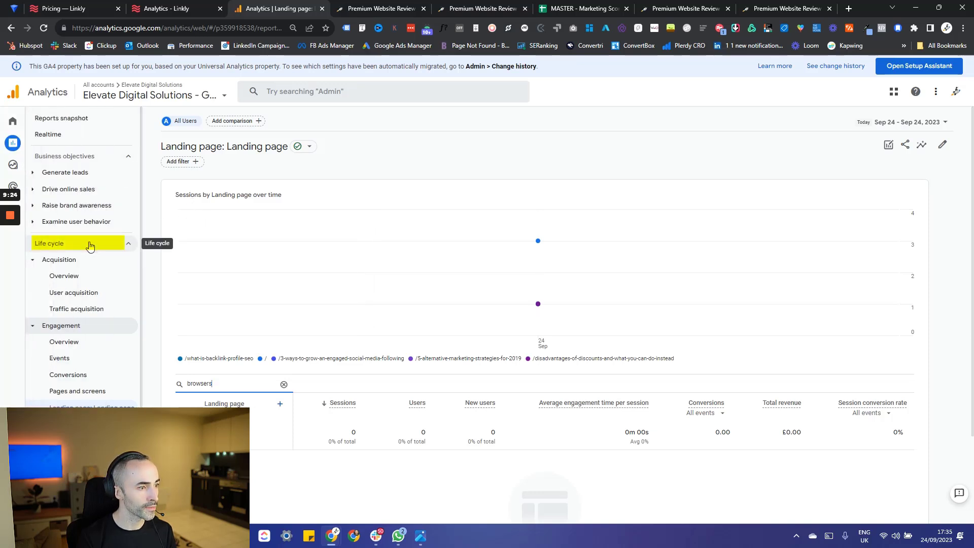
scroll(44, 332, down, 1)
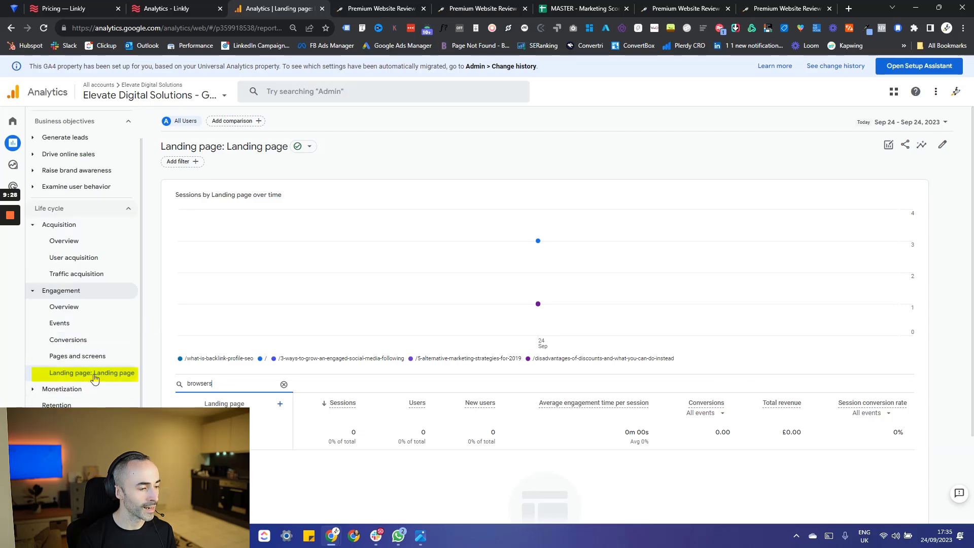
click(106, 374)
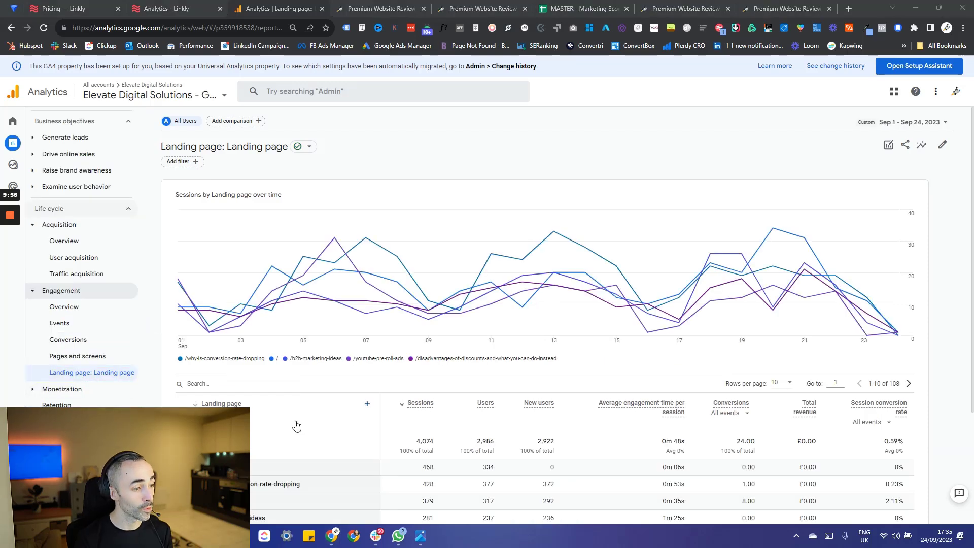
scroll(297, 425, down, 1)
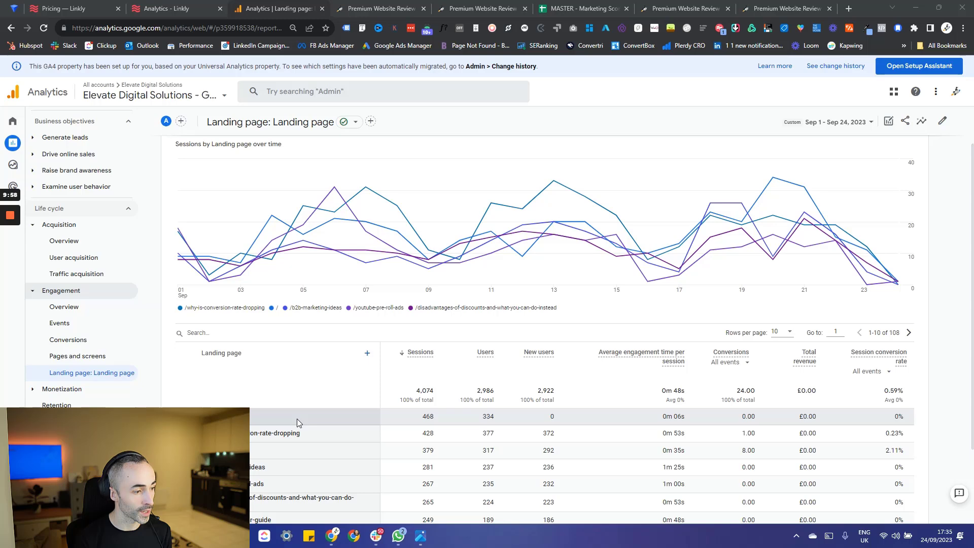
scroll(270, 398, up, 1)
scroll(305, 334, down, 1)
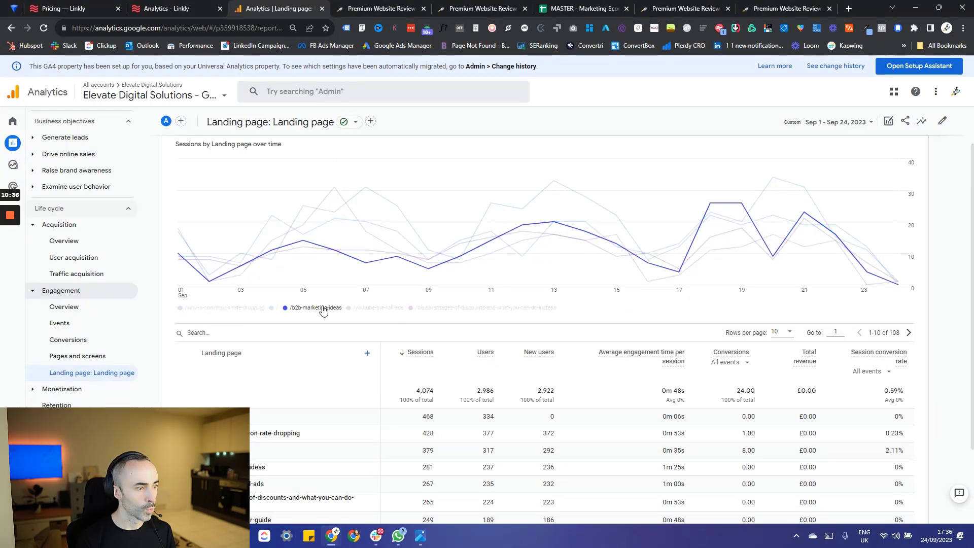
- Search the landing page report for seo-review
mouse_move(337, 251)
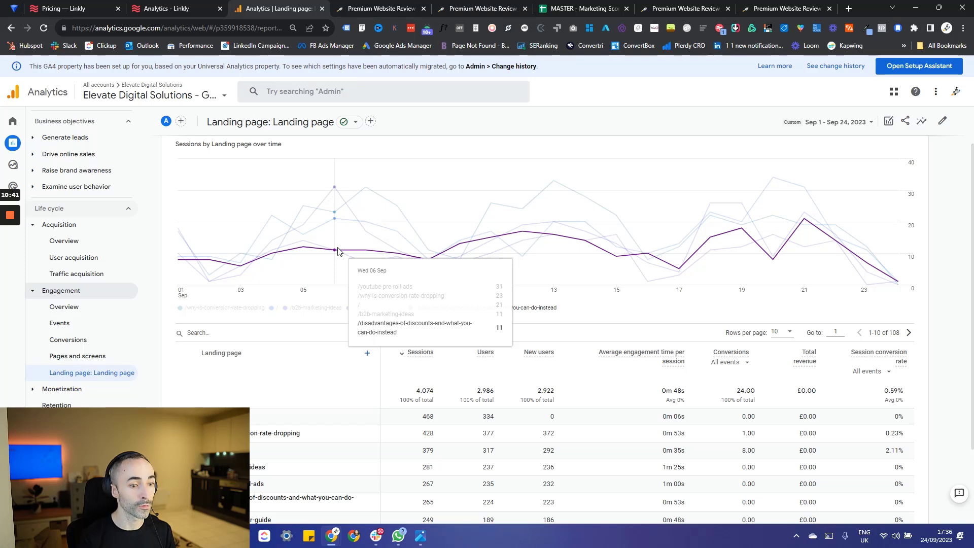
click(254, 332)
key(ctrl+v)
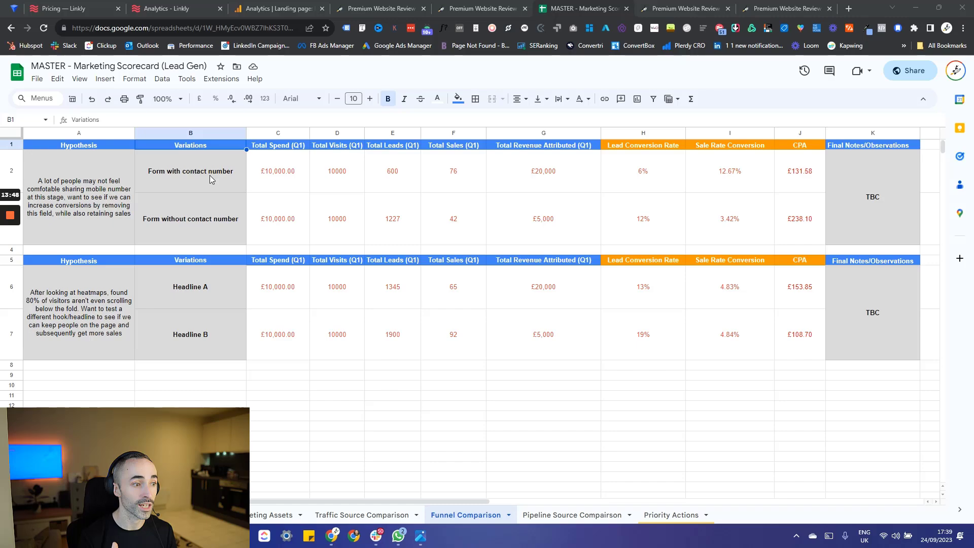
- Switch to the Marketing Scorecard spreadsheet and examine the contact number form test's hypothesis, total spend and total visits in the Funnel Comparison sheet
click(74, 201)
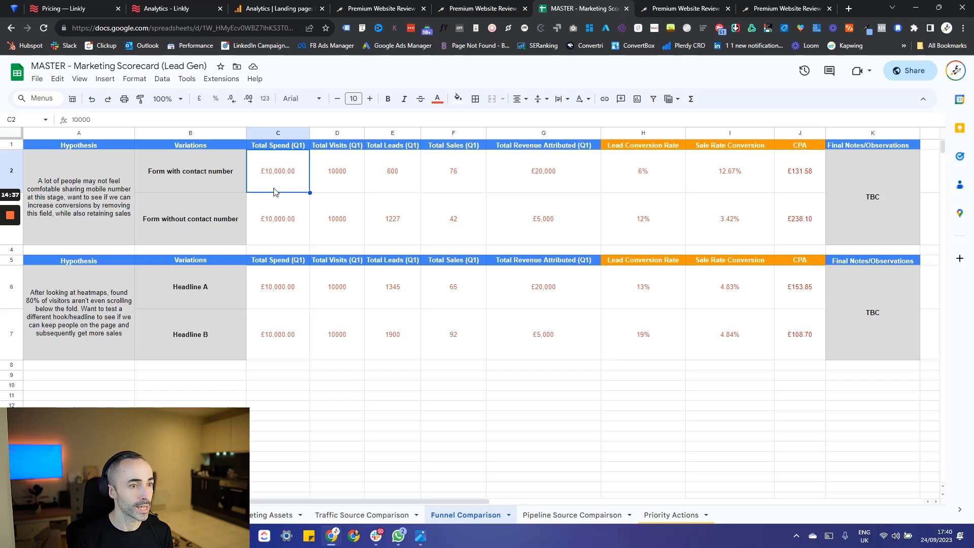
click(327, 184)
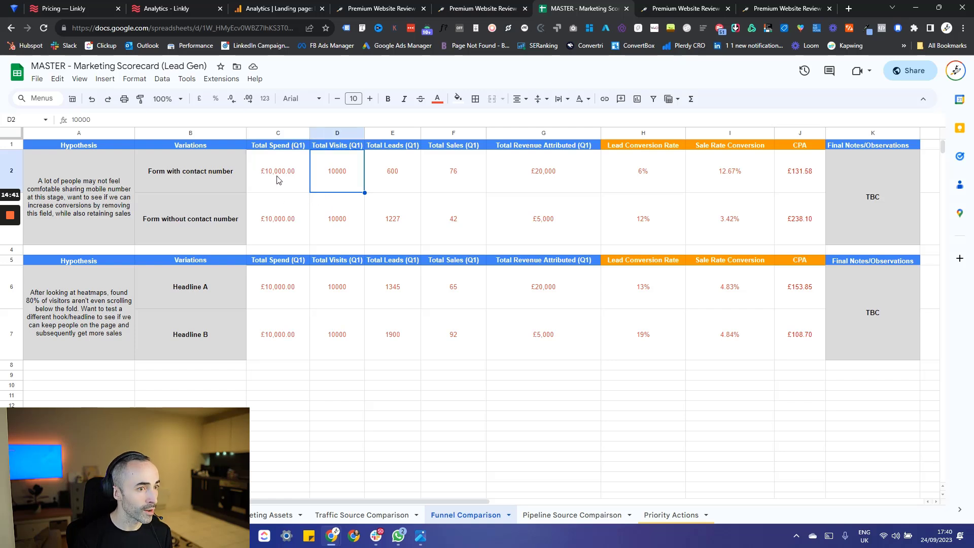
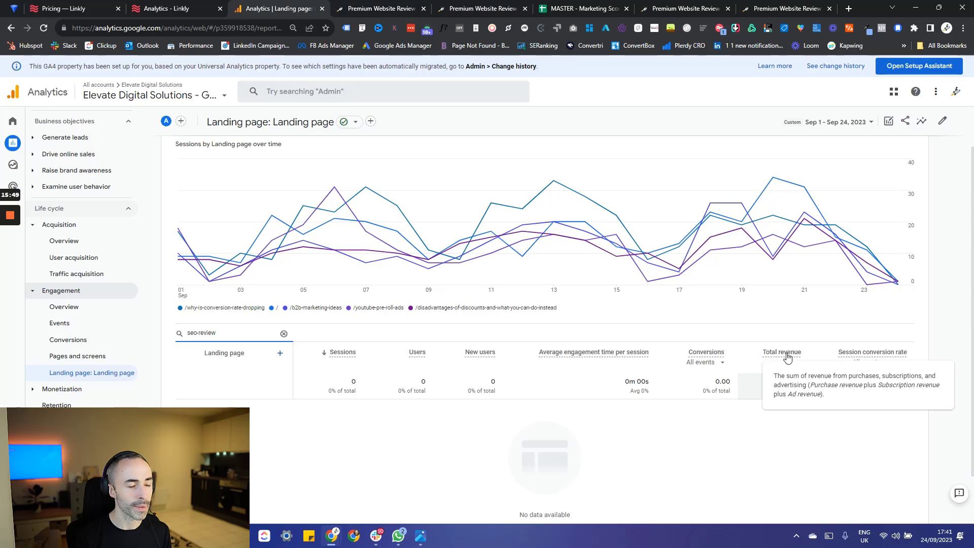
click(561, 10)
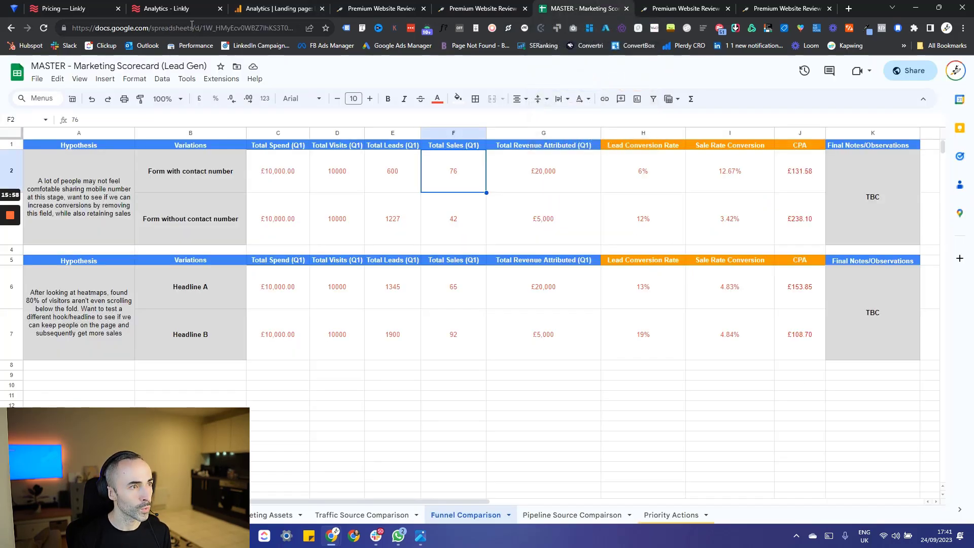
mouse_move(187, 11)
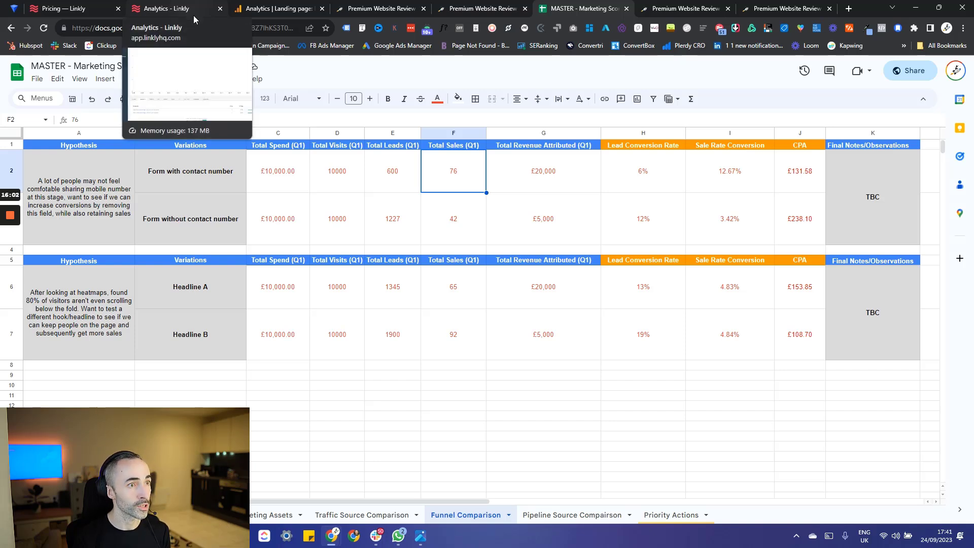
mouse_move(272, 20)
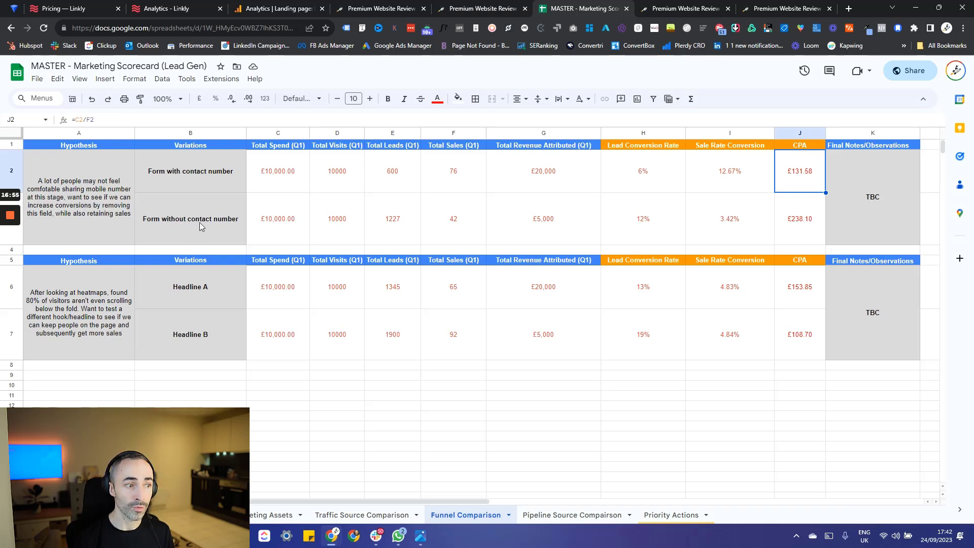
- Compare the lead conversion rate, sale rate conversion and CPA of the forms with and without a contact number
click(642, 223)
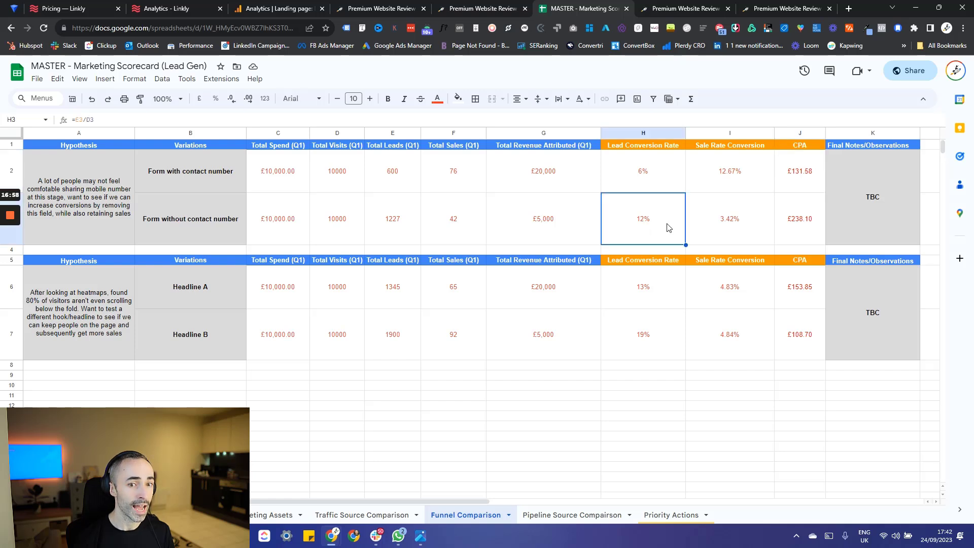
click(720, 227)
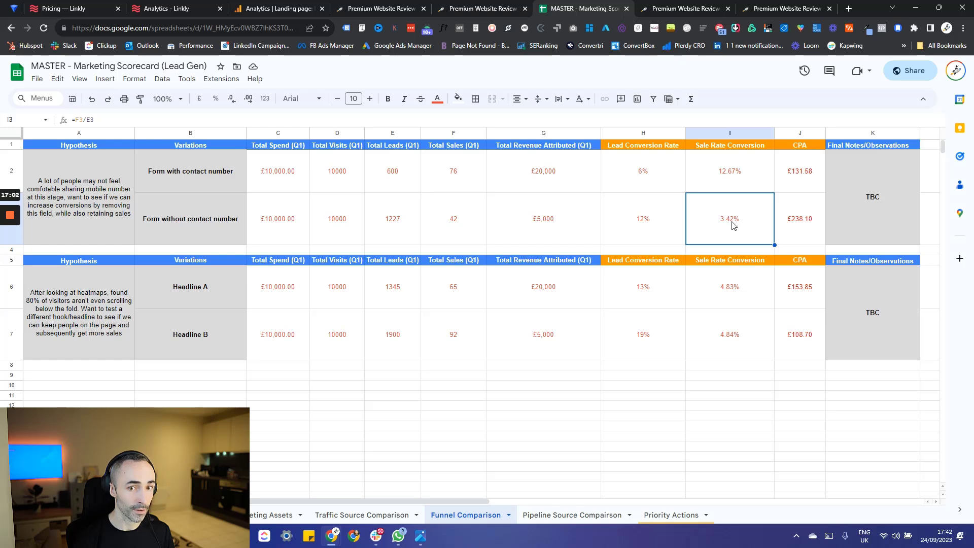
click(794, 223)
click(649, 222)
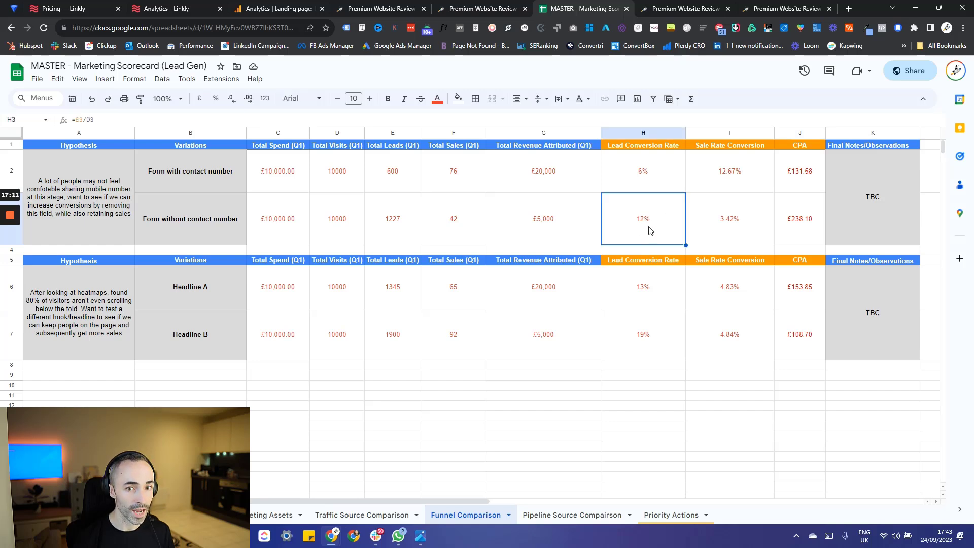
click(786, 175)
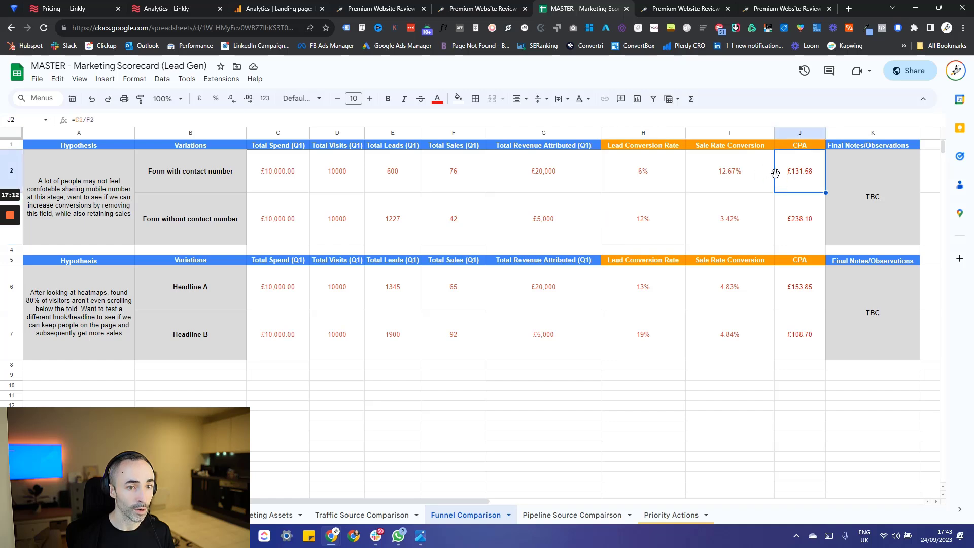
click(657, 177)
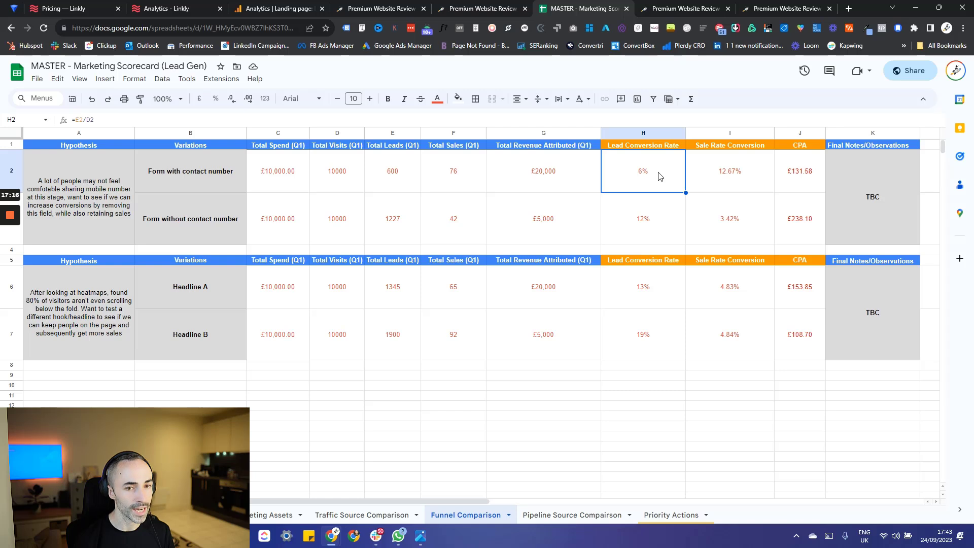
click(723, 174)
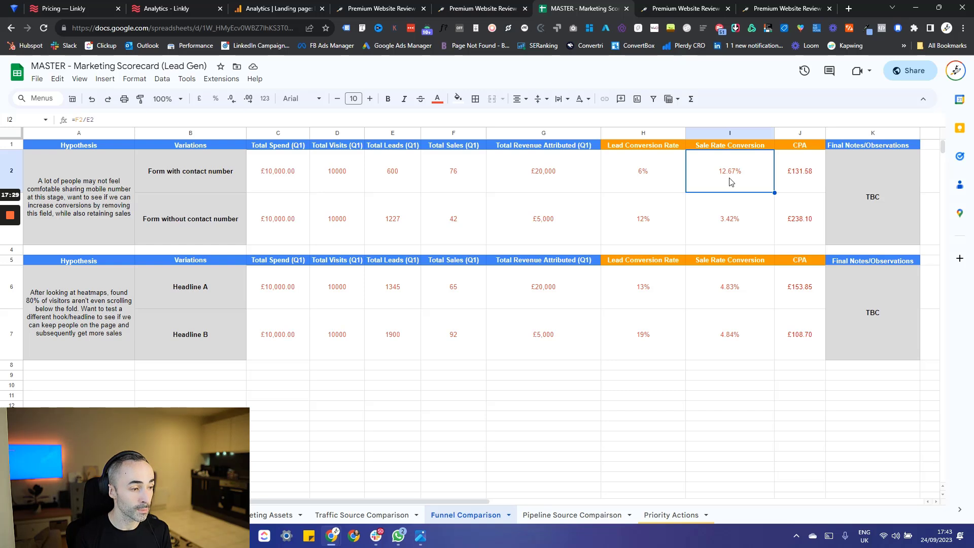
- Check the contact number test's final notes cell and copy the headline test block A5:K7
click(862, 214)
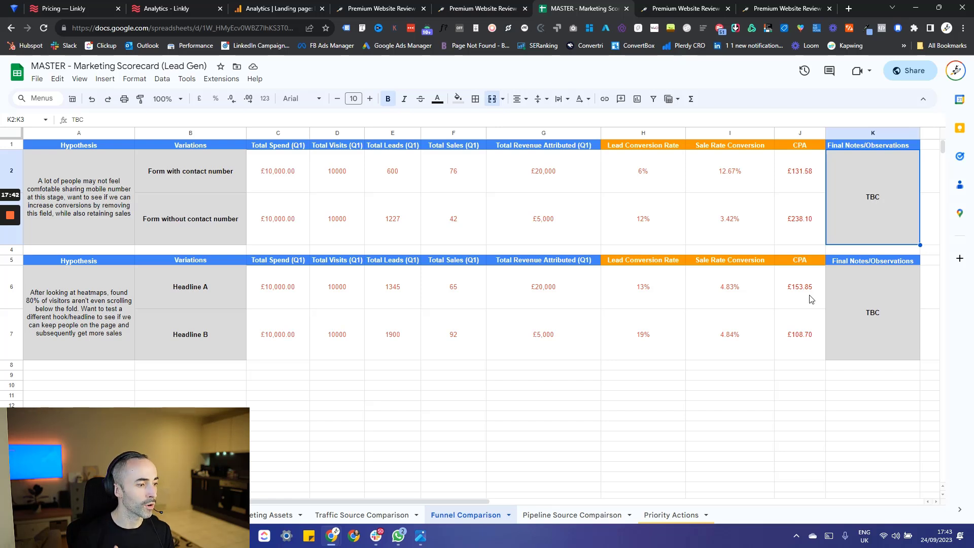
click(83, 266)
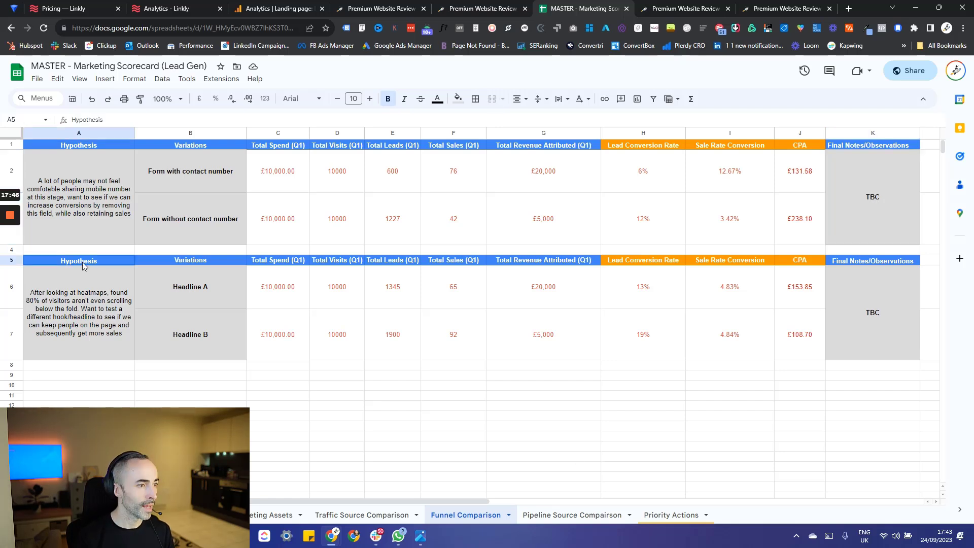
drag(84, 265, 856, 318)
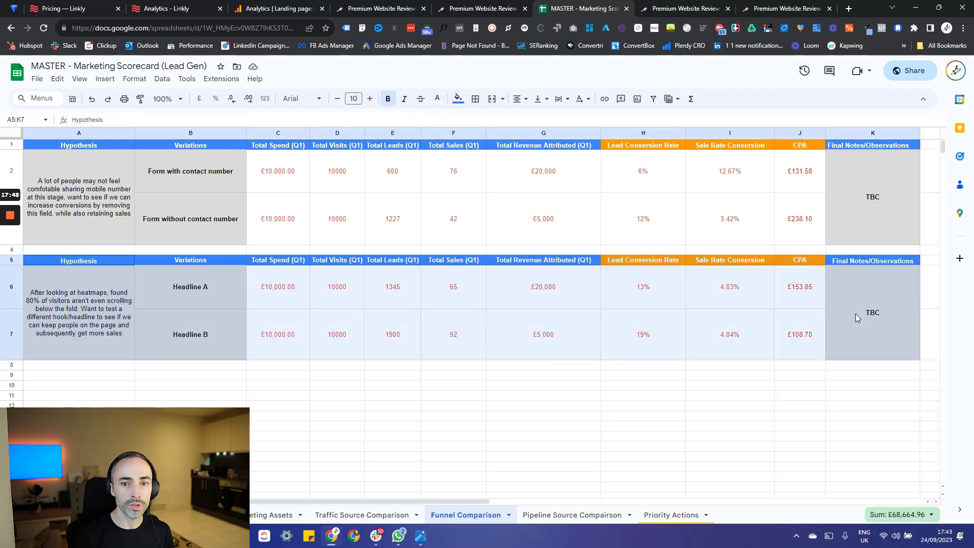
click(78, 375)
drag(85, 261, 859, 346)
key(ctrl+c)
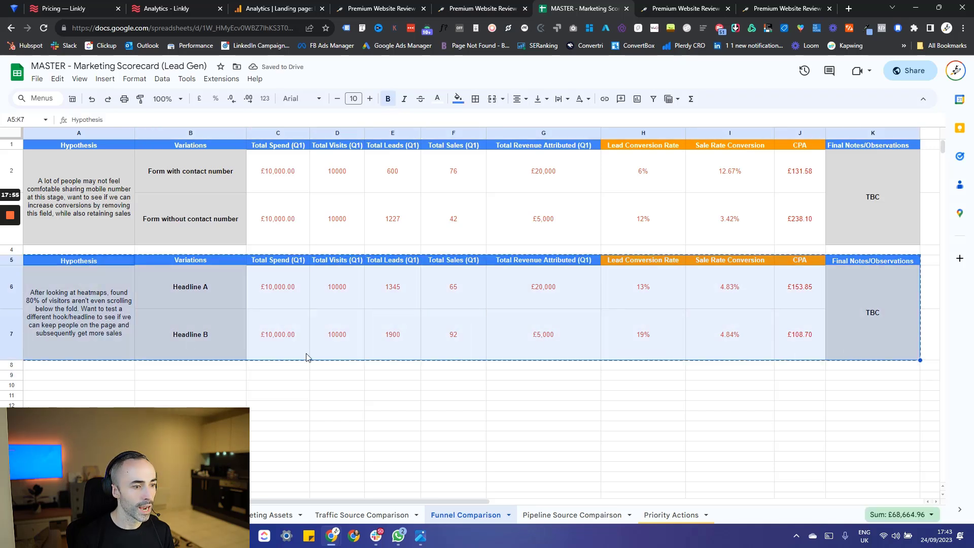
click(68, 389)
- Review the headline test's hypothesis and compare the two Premium Website Review landing pages, then return to the scorecard
click(77, 318)
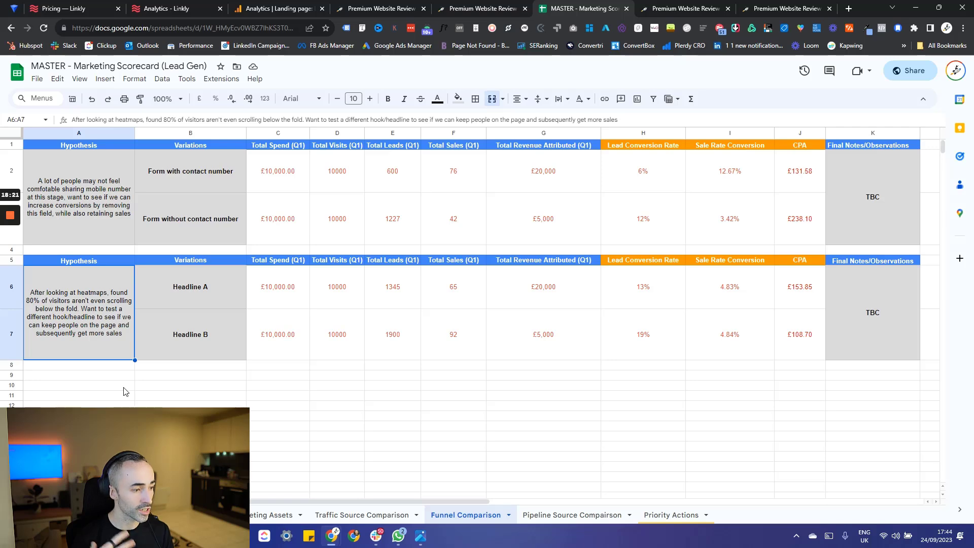
click(474, 9)
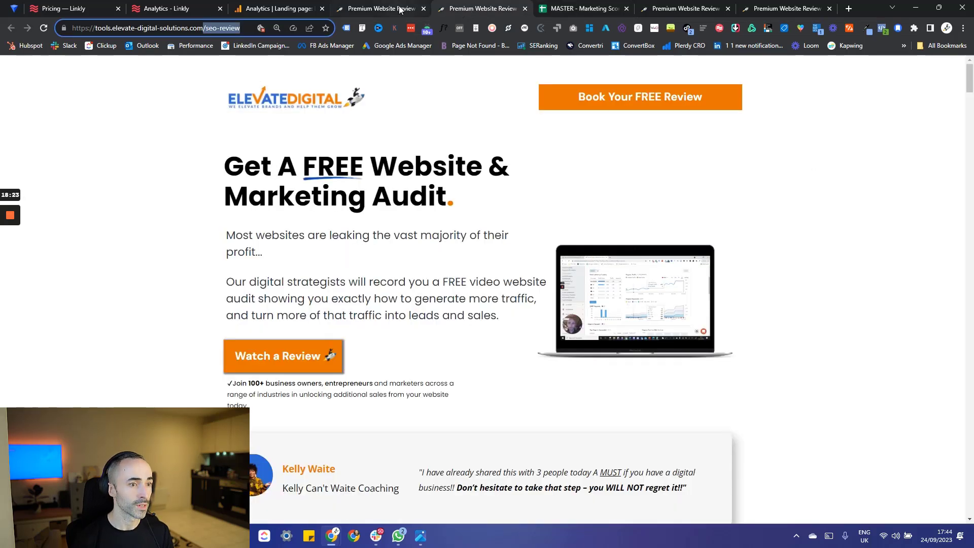
click(393, 6)
click(482, 8)
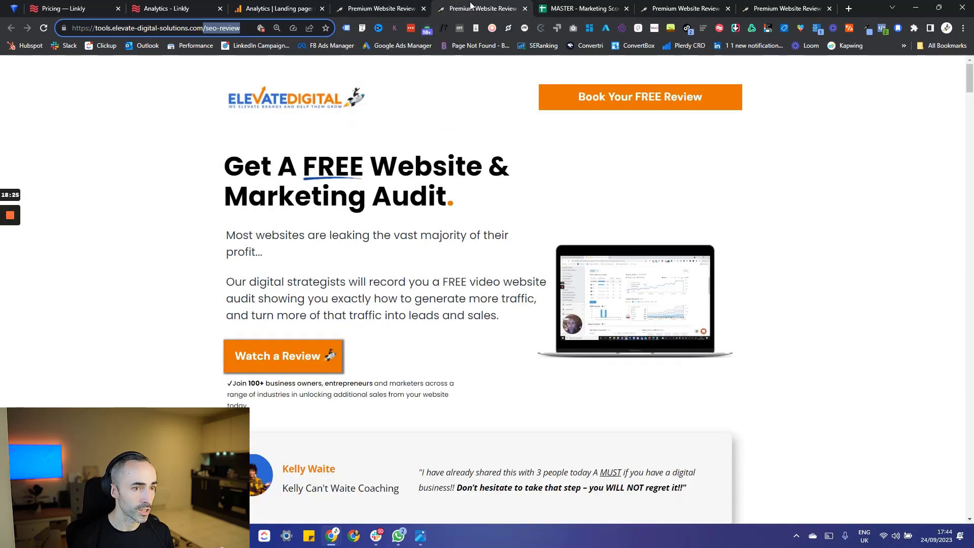
click(405, 8)
click(573, 6)
- Compare the lead conversion rate and CPA of Headline A and Headline B in the Funnel Comparison sheet
click(203, 289)
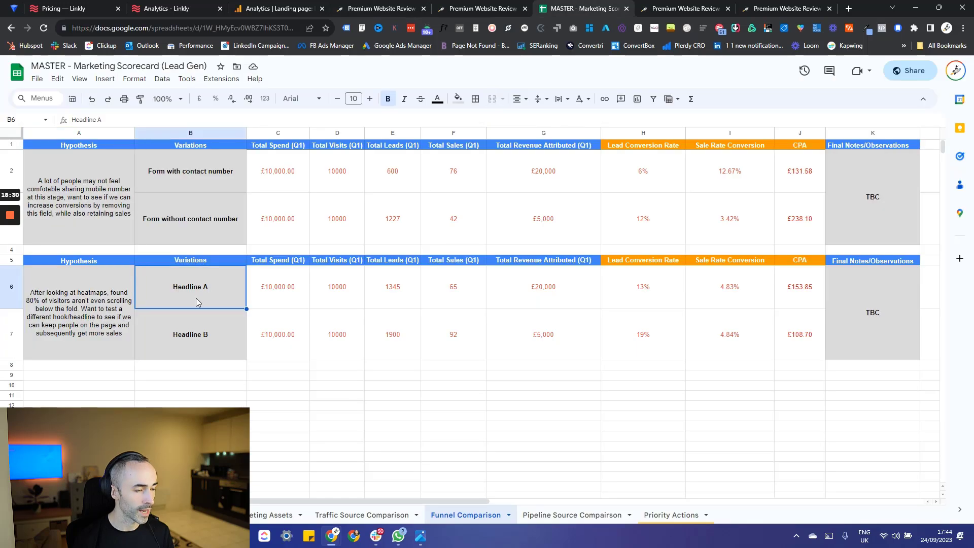
click(206, 333)
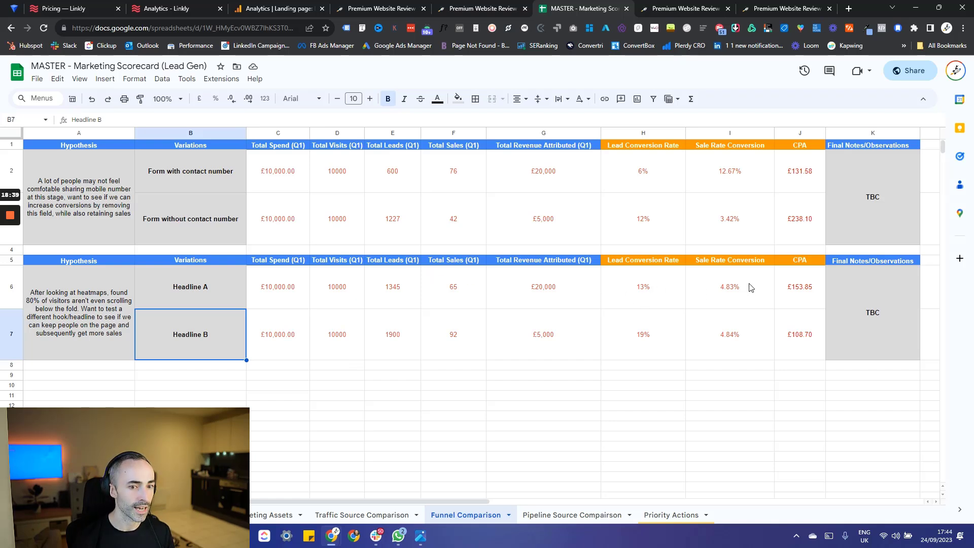
click(644, 302)
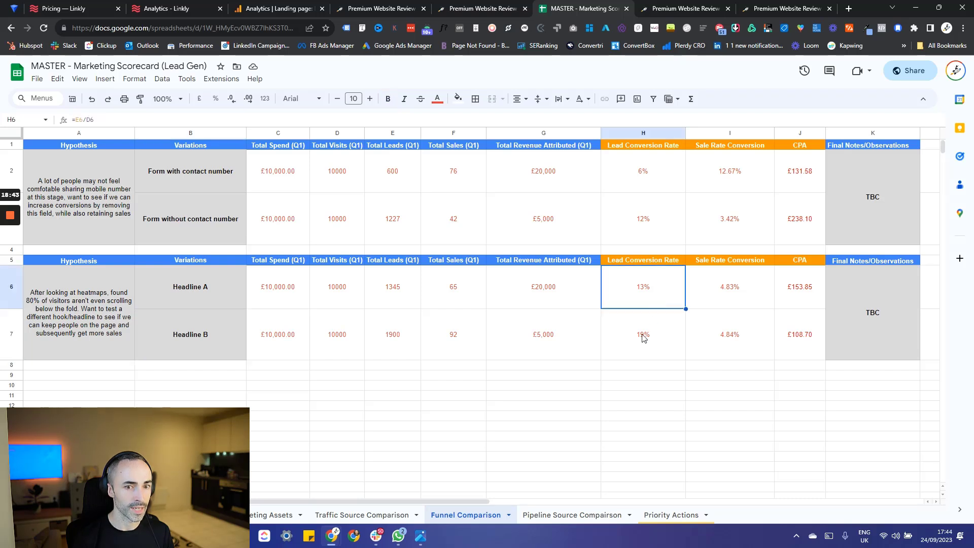
click(643, 337)
click(659, 294)
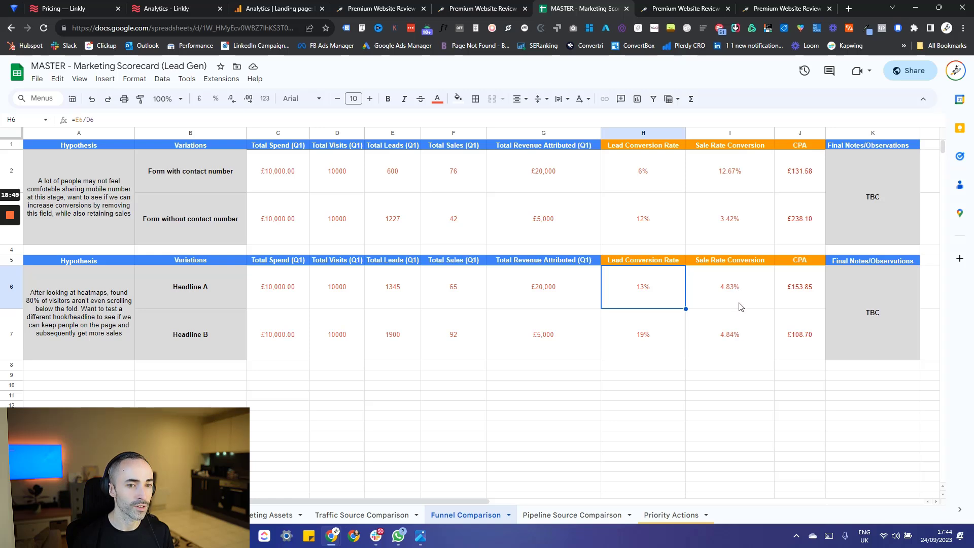
click(656, 342)
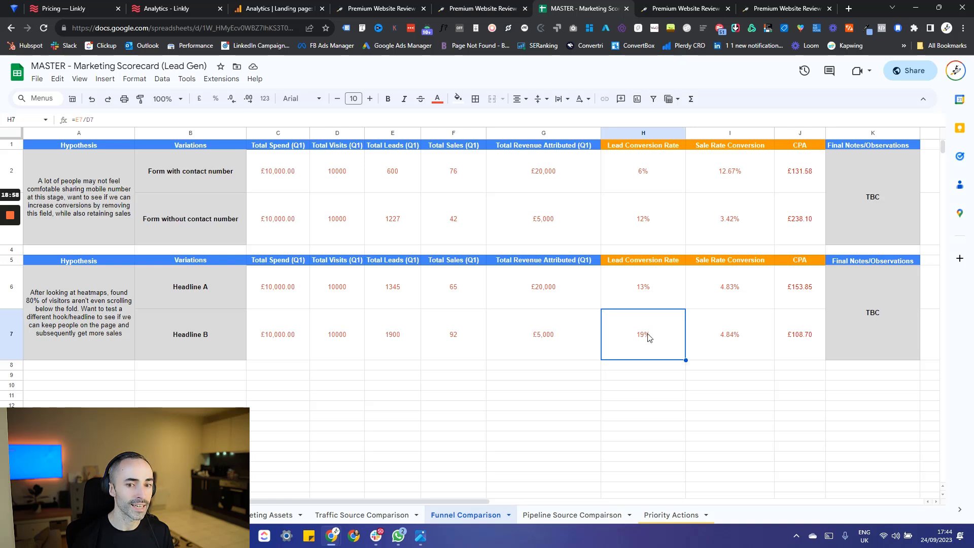
click(798, 355)
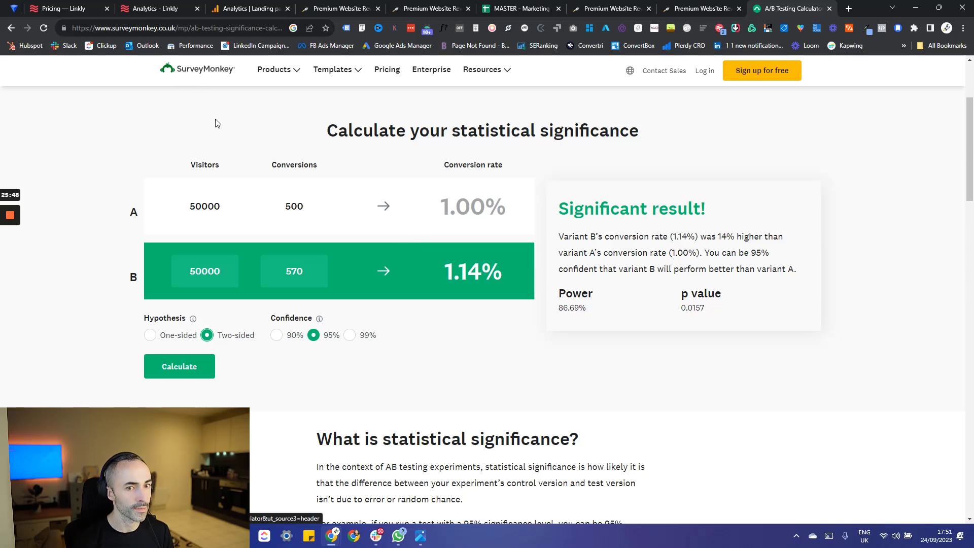
- Examine variant A's visitors in the SurveyMonkey A/B testing calculator and the conversions in the Google Analytics landing page report
double_click(206, 211)
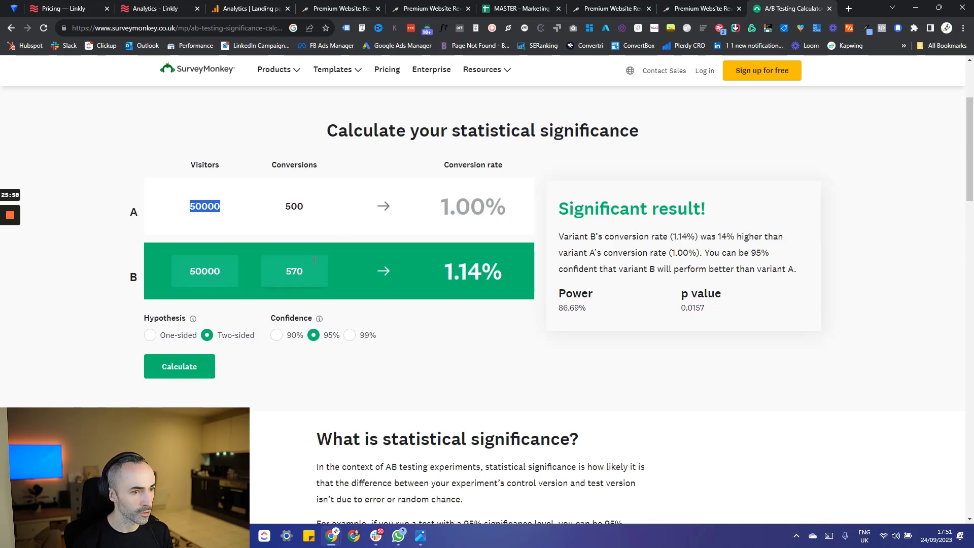
click(248, 8)
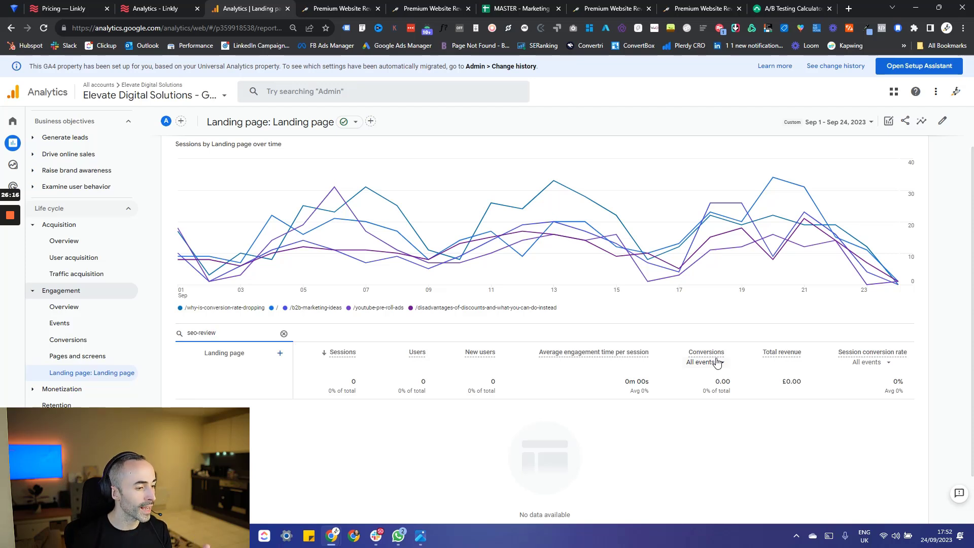
click(789, 9)
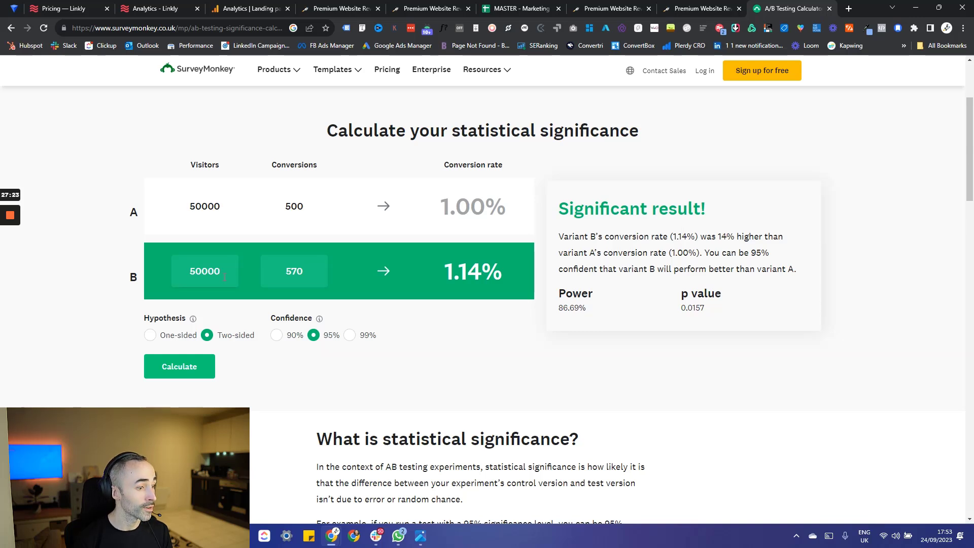
- Set the visitors of both variants A and B to 50 in the significance calculator
key(BackSpace)
key(BackSpace)
key(BackSpace)
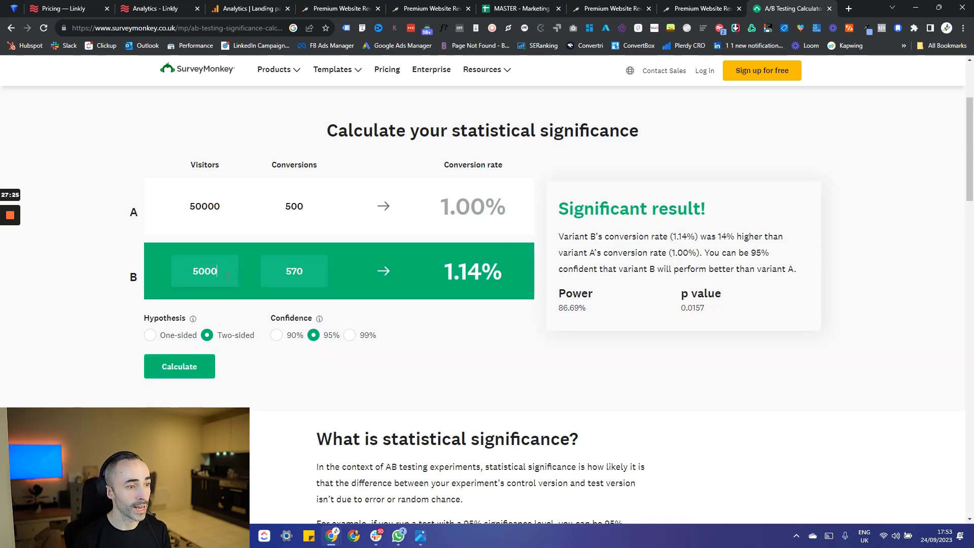
click(219, 219)
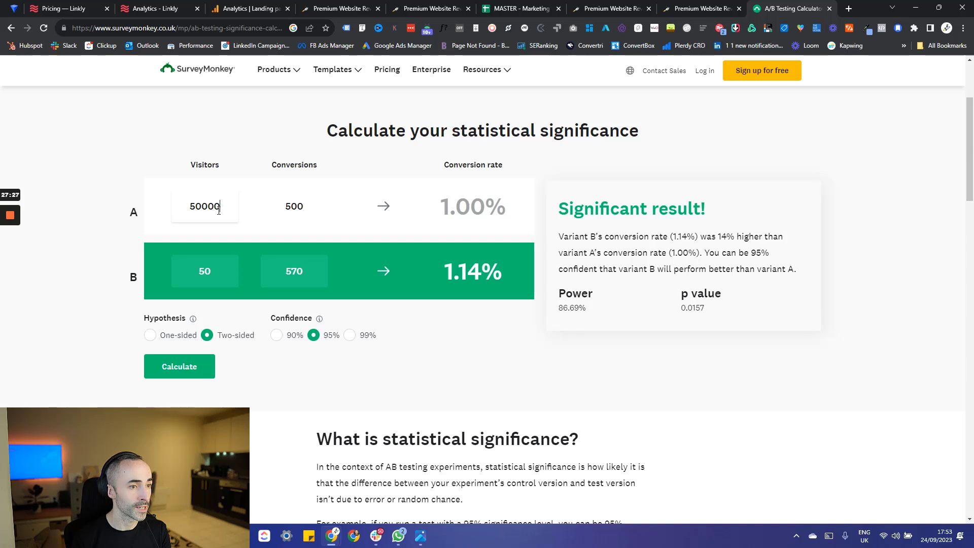
key(BackSpace)
key(BackSpace)
key(BackSpace)
- Set conversions to 5 for variant A and 8 for variant B, and calculate the statistical significance
click(311, 205)
key(BackSpace)
key(BackSpace)
double_click(294, 271)
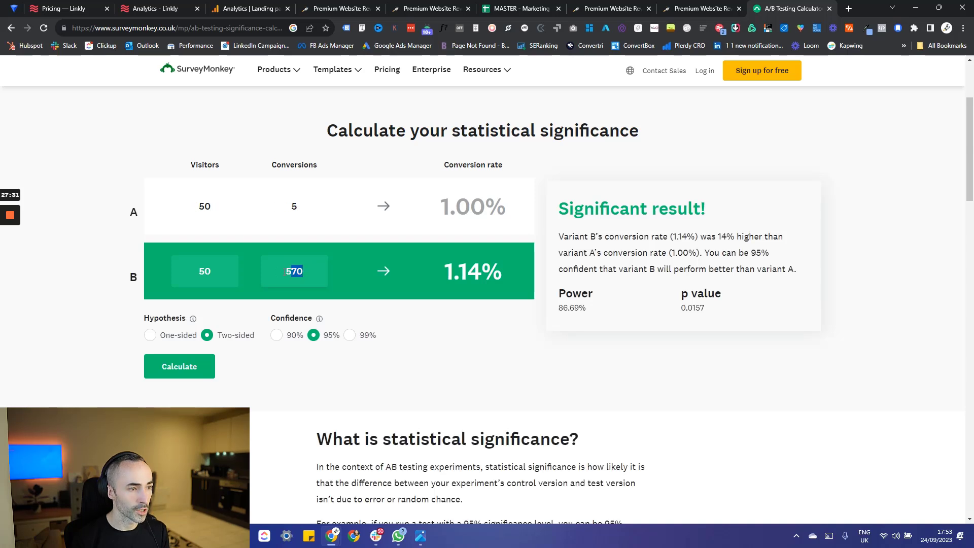
text(8)
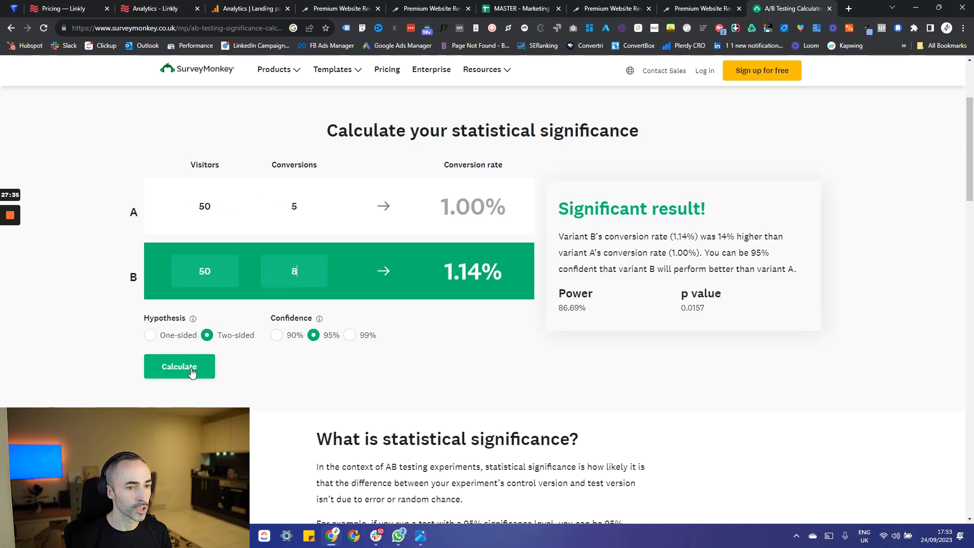
click(189, 369)
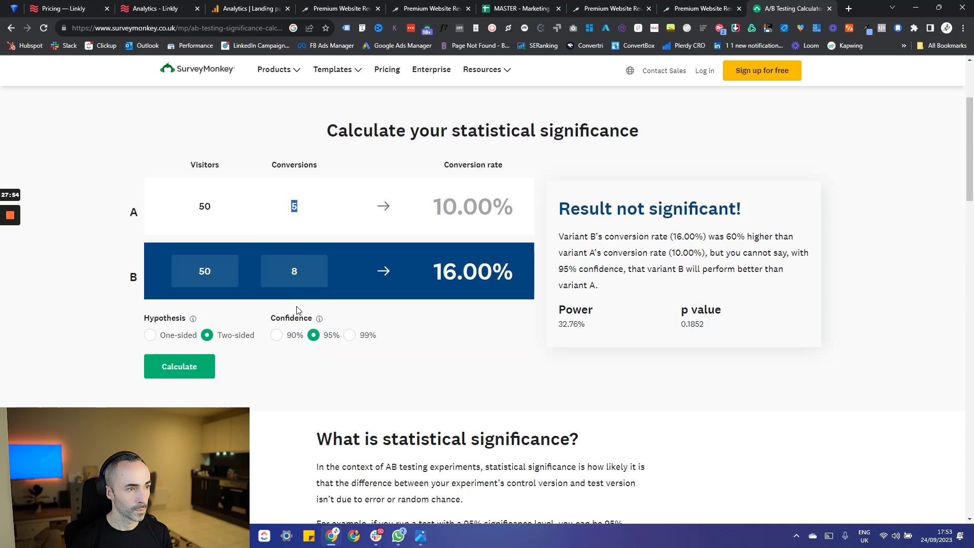
- Set variant A's conversions to 1 and recalculate the statistical significance
text(1)
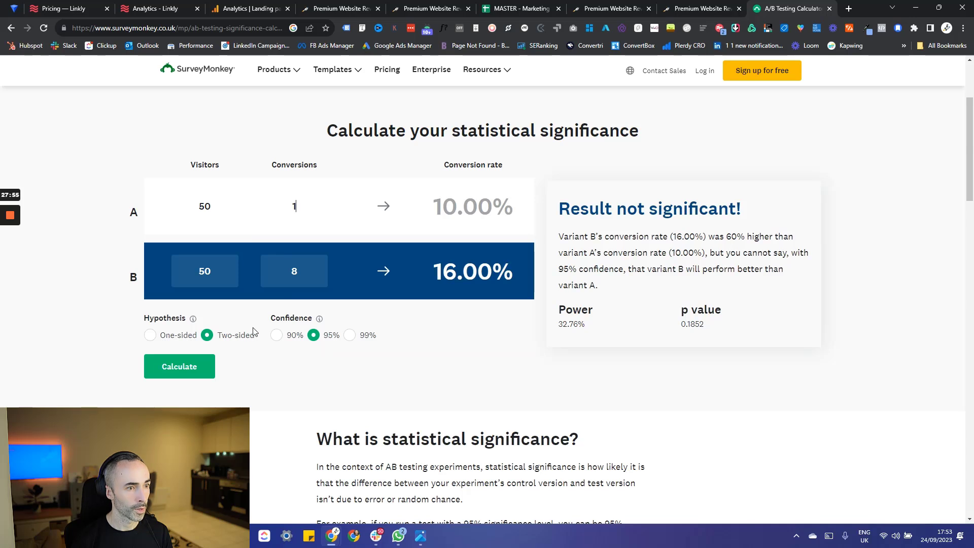
click(180, 374)
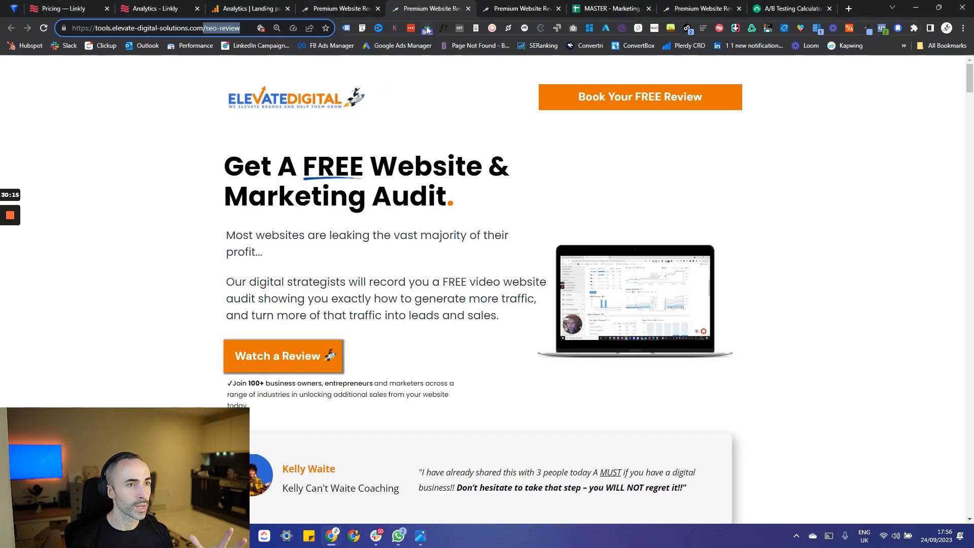
- Compare the seo-review landing page with the free-review page that asks what the visitor wants to achieve
click(480, 5)
click(442, 8)
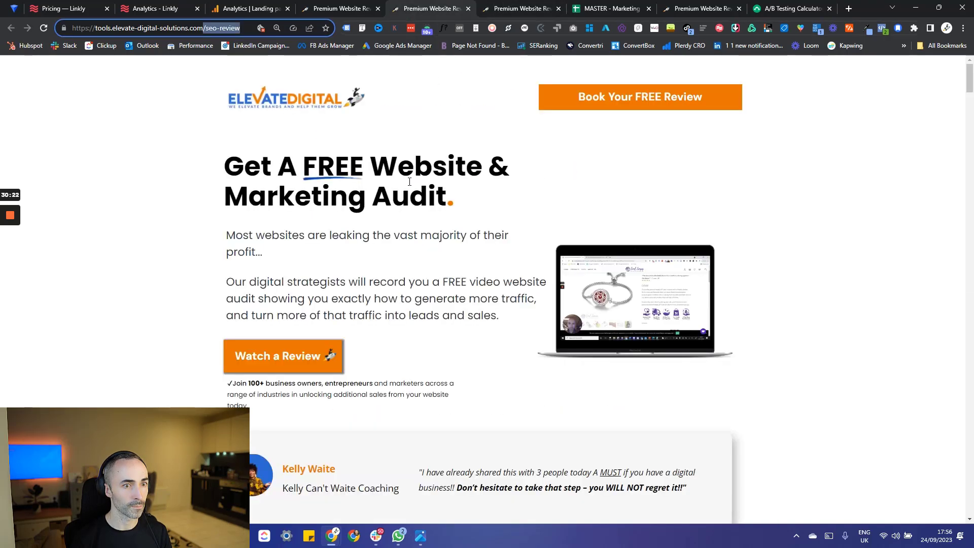
key(ctrl+Tab)
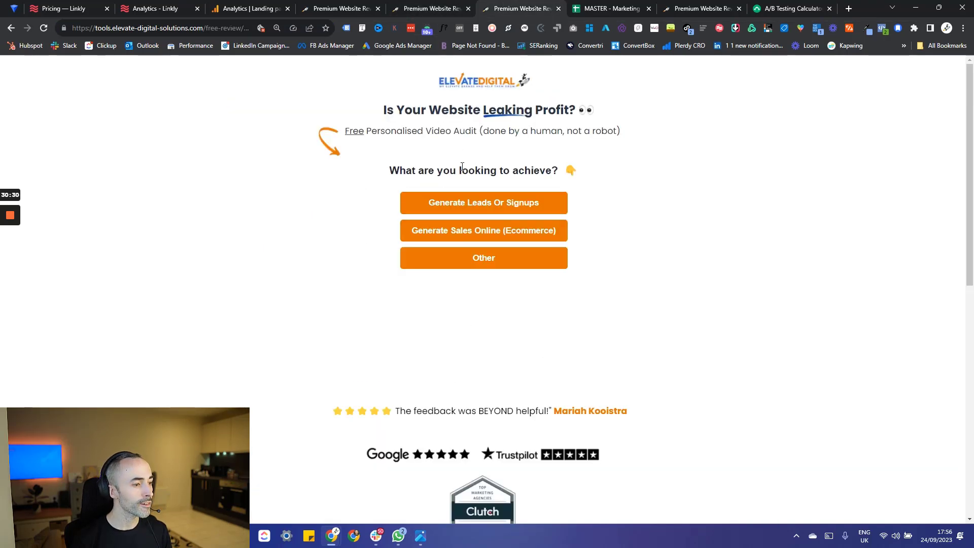
key(ctrl+shift+Tab)
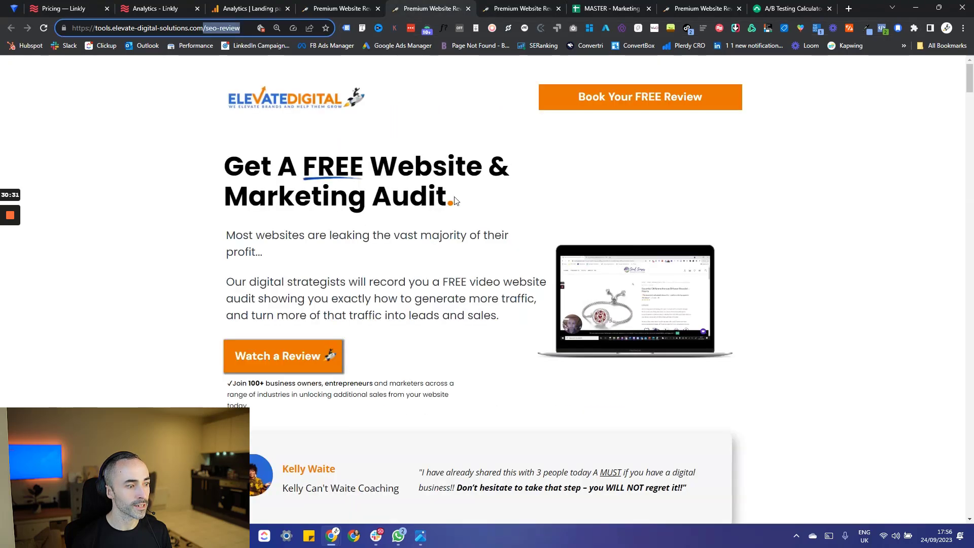
click(513, 8)
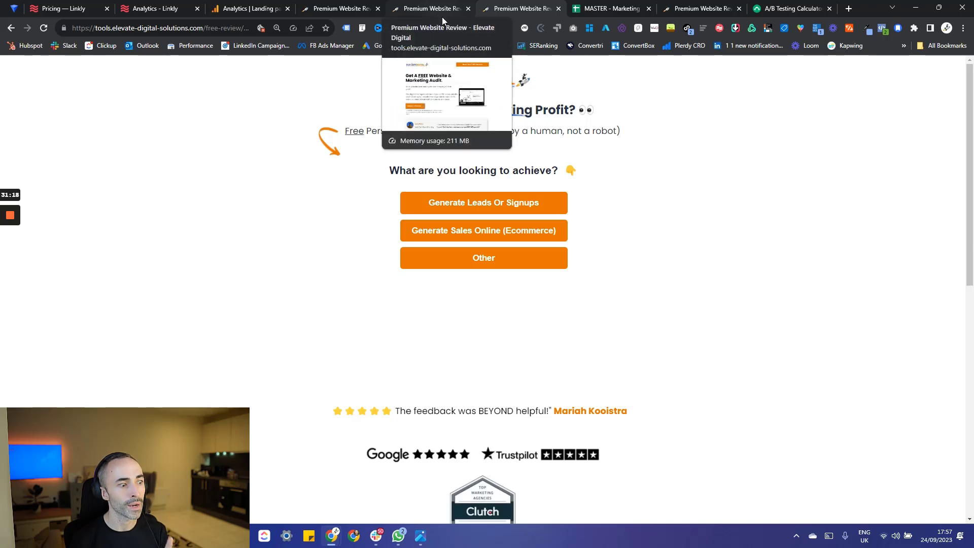
- Reread the headline test's hypothesis in the Marketing Scorecard and examine the content sections further down the seo-review landing page
click(626, 5)
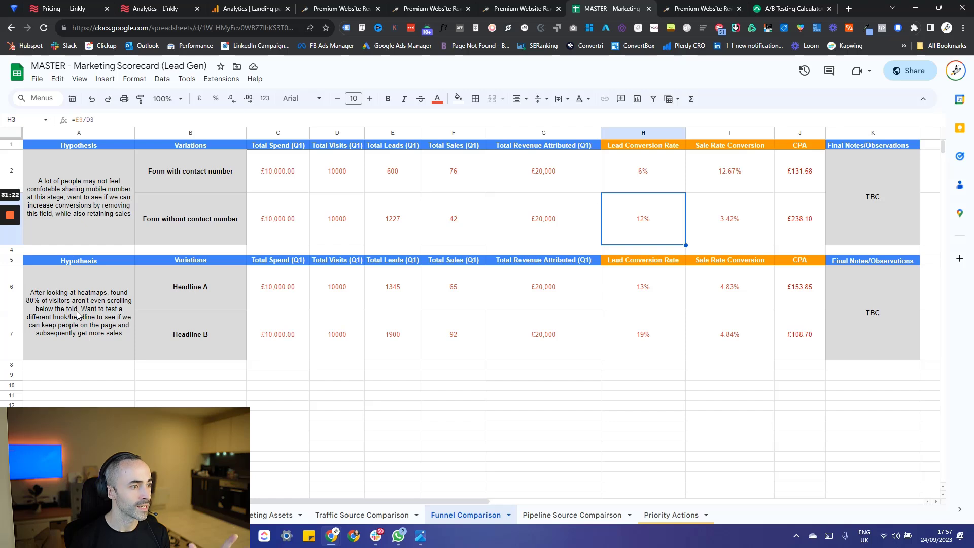
click(60, 304)
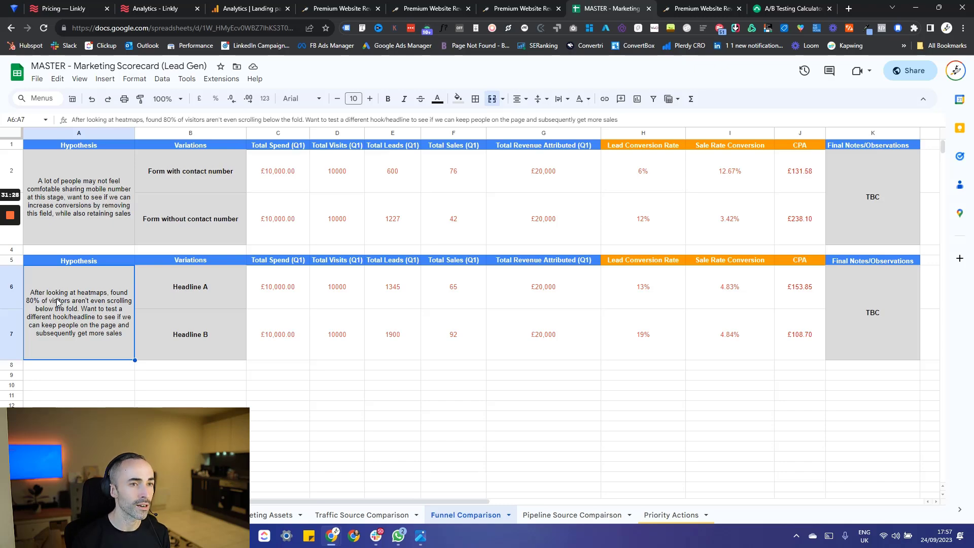
click(431, 8)
scroll(390, 209, down, 10)
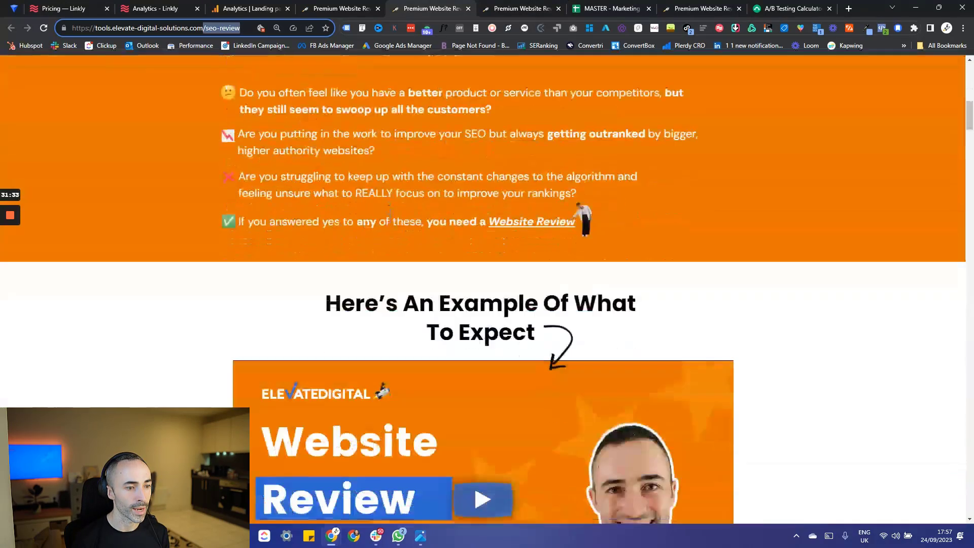
scroll(389, 209, up, 3)
scroll(858, 206, down, 10)
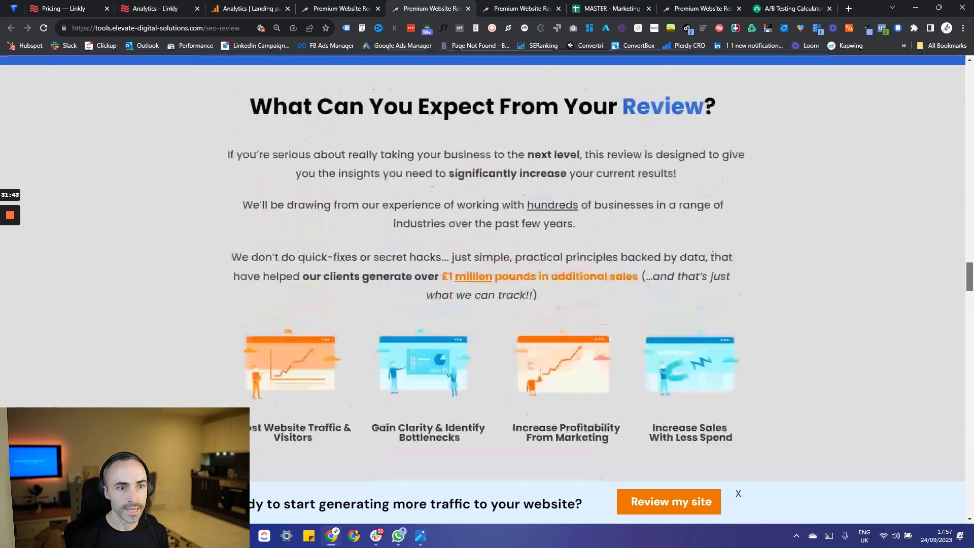
scroll(482, 263, up, 5)
scroll(482, 263, down, 12)
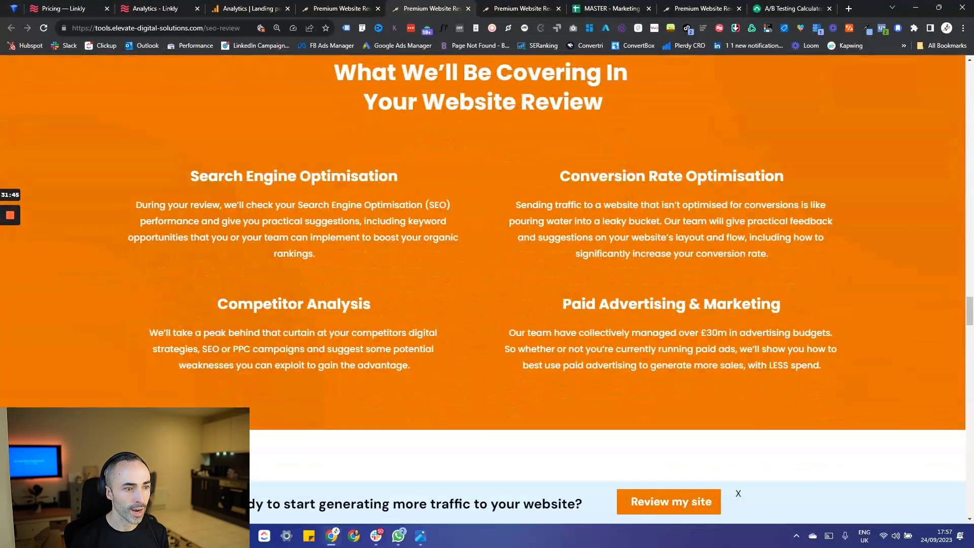